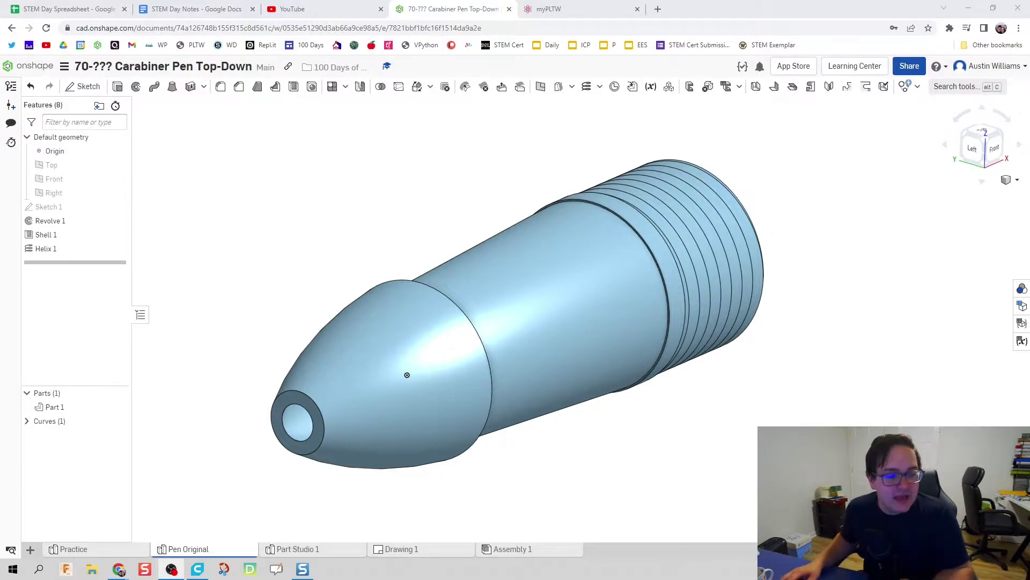
Examine the finished pen model in the Practice part studio
{"action": "left_click", "coordinate": [91, 545]}
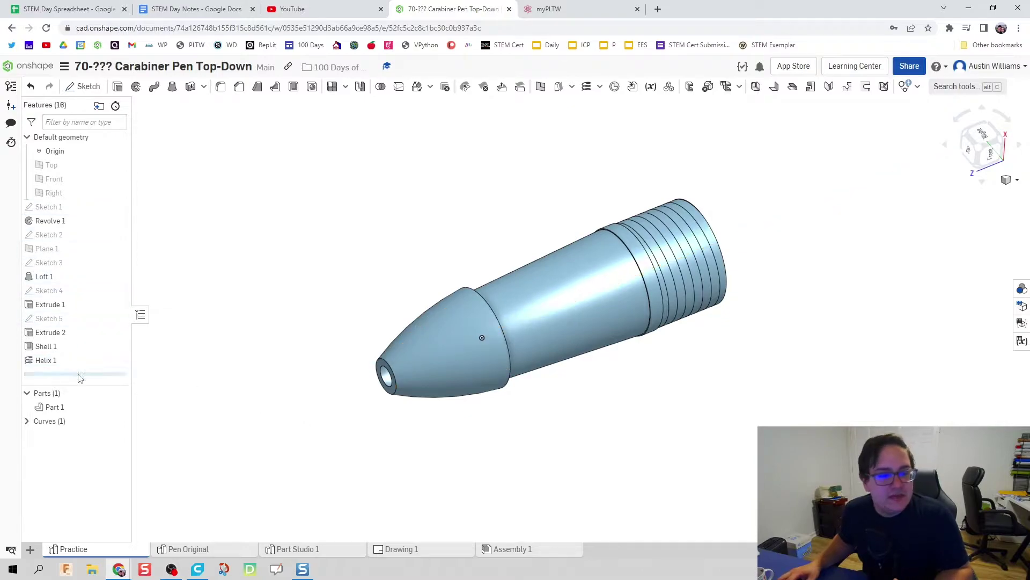
{"action": "scroll", "coordinate": [492, 380], "scroll_direction": "up", "scroll_amount": 2}
{"action": "scroll", "coordinate": [577, 394], "scroll_direction": "up", "scroll_amount": 3}
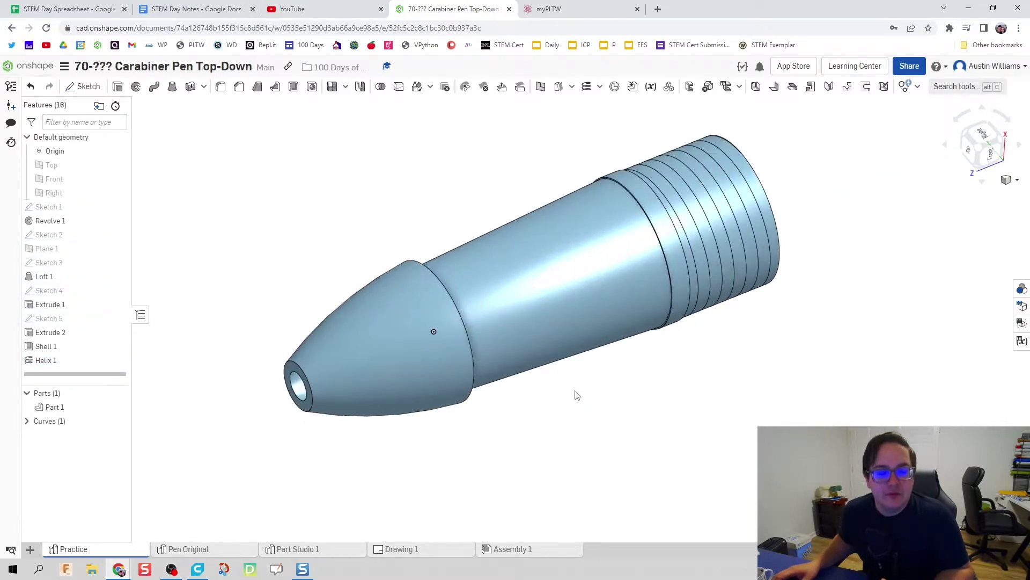
{"action": "scroll", "coordinate": [559, 405], "scroll_direction": "down", "scroll_amount": 3}
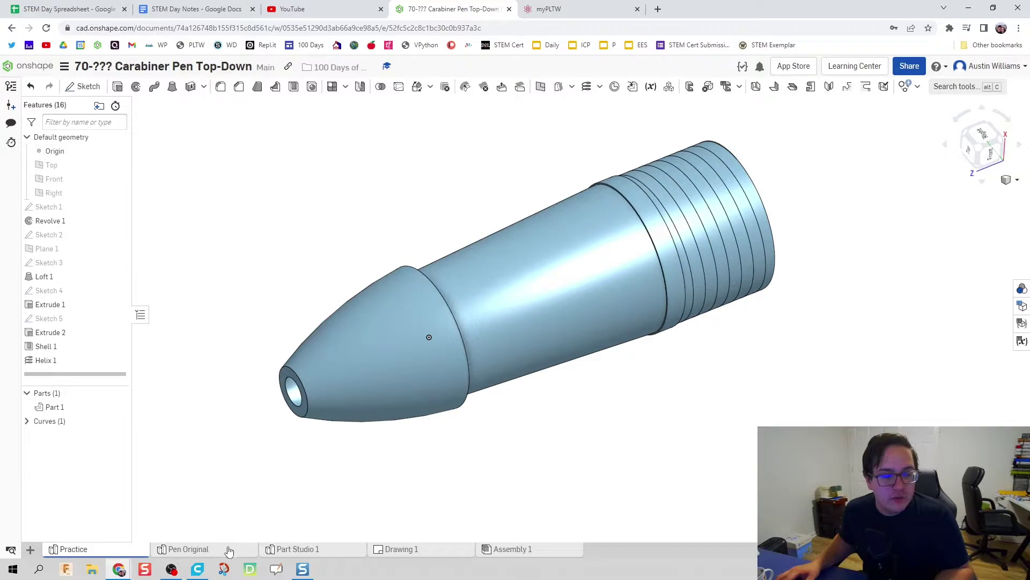
Review the dimensioned profile of Sketch 1 in the Pen Original part studio from the front
{"action": "left_click", "coordinate": [229, 550]}
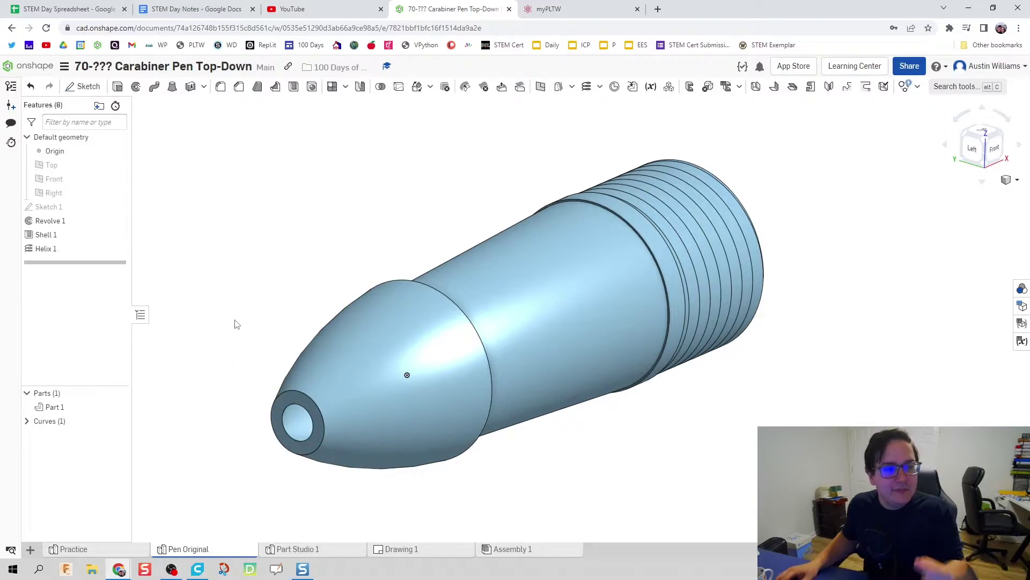
{"action": "double_click", "coordinate": [100, 207]}
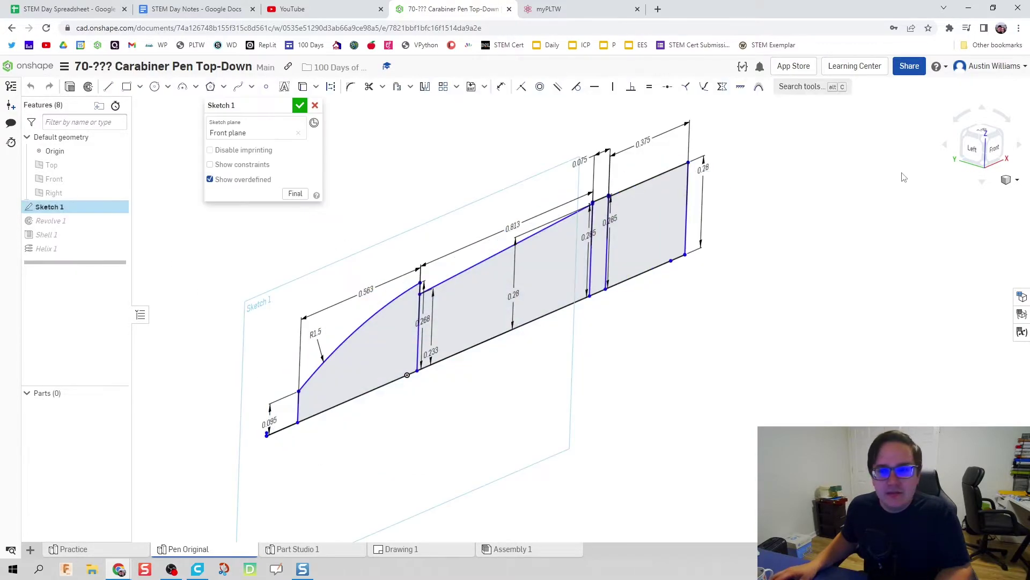
{"action": "left_click", "coordinate": [990, 151]}
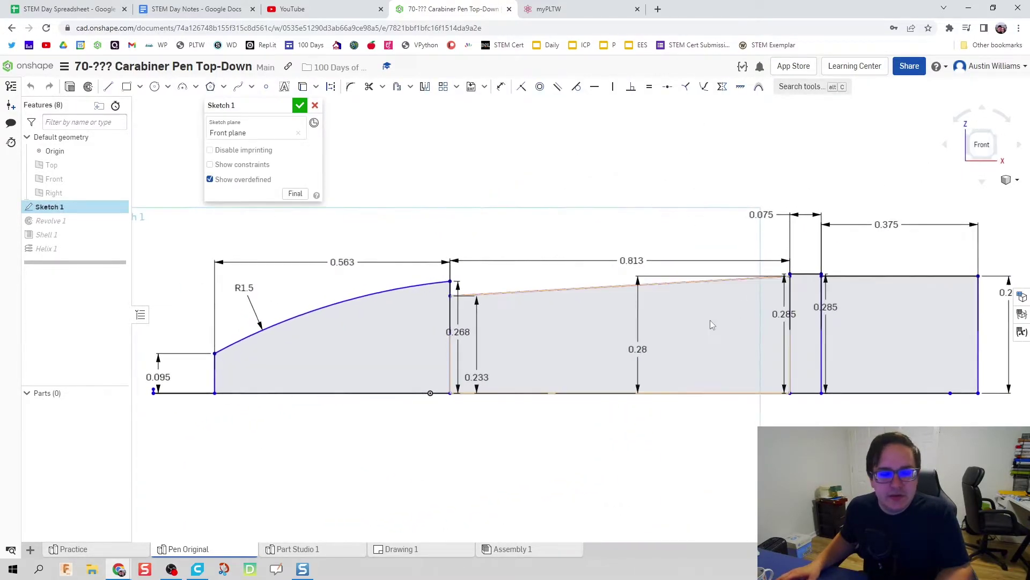
{"action": "middle_click_drag", "start_coordinate": [658, 213], "coordinate": [671, 221]}
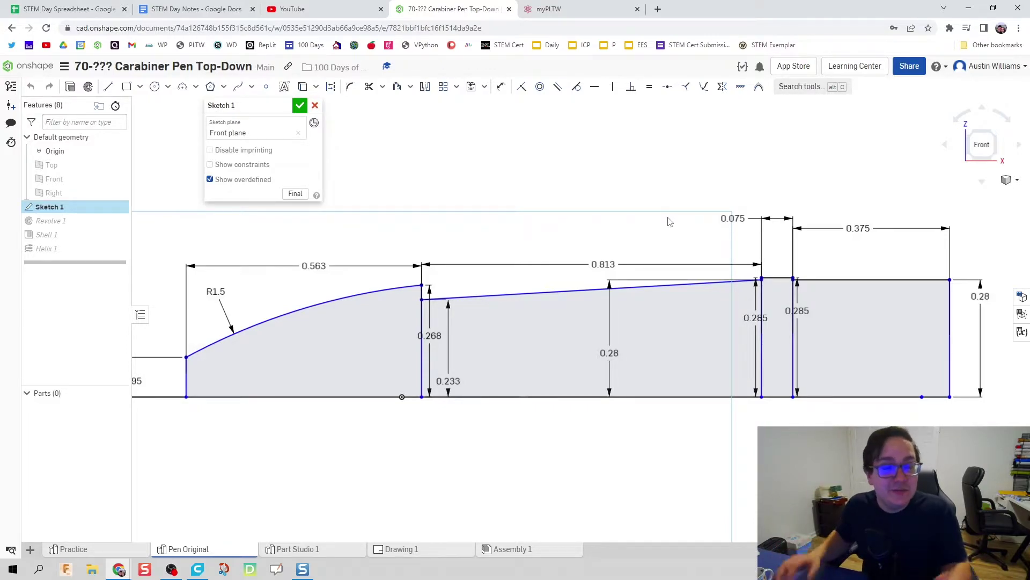
Start a sketch on the Front plane of Part Studio 1 and view it normal to the sketch plane
{"action": "left_click", "coordinate": [304, 548]}
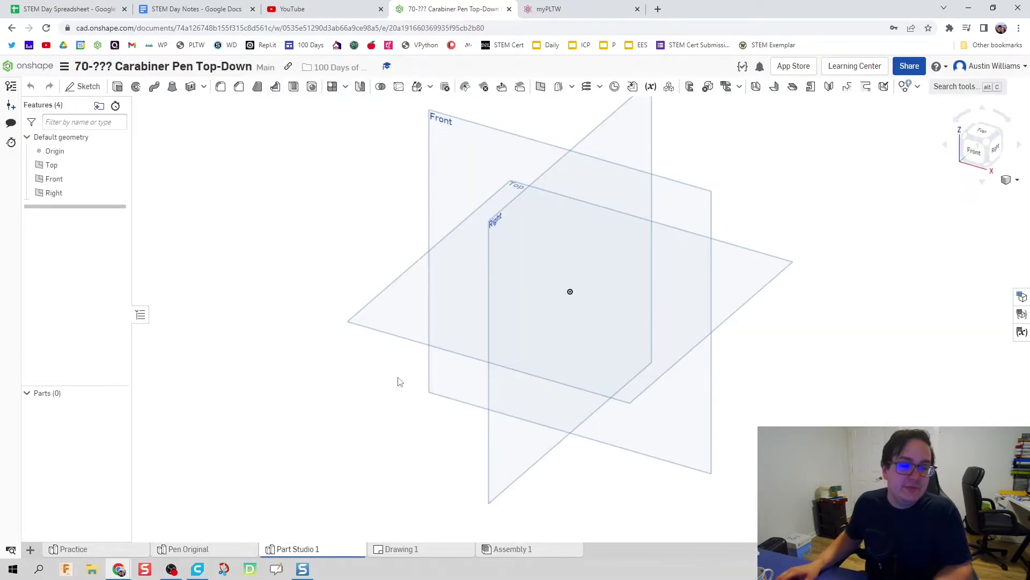
{"action": "left_click", "coordinate": [85, 86]}
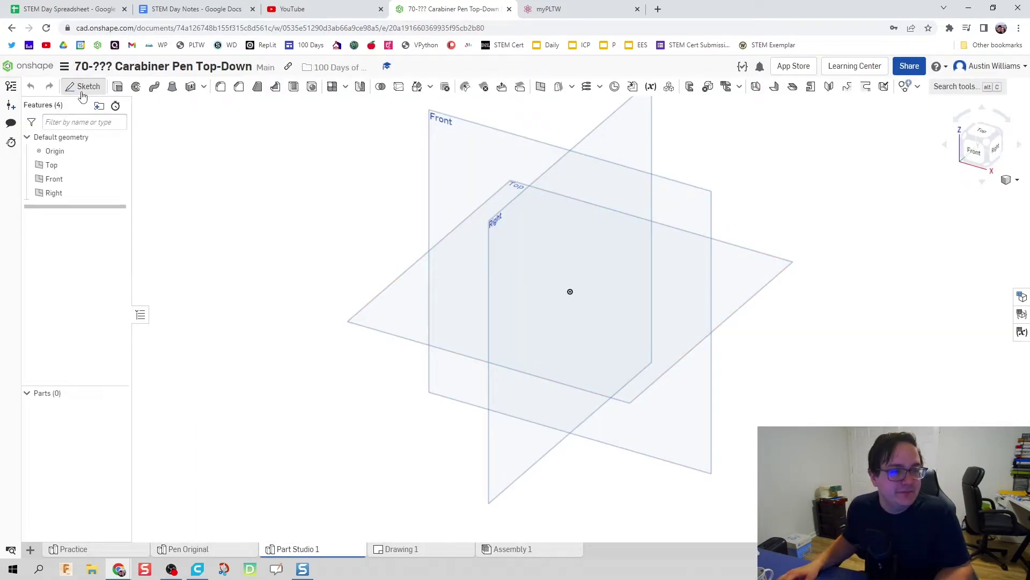
{"action": "left_click", "coordinate": [471, 184]}
{"action": "right_click", "coordinate": [472, 184]}
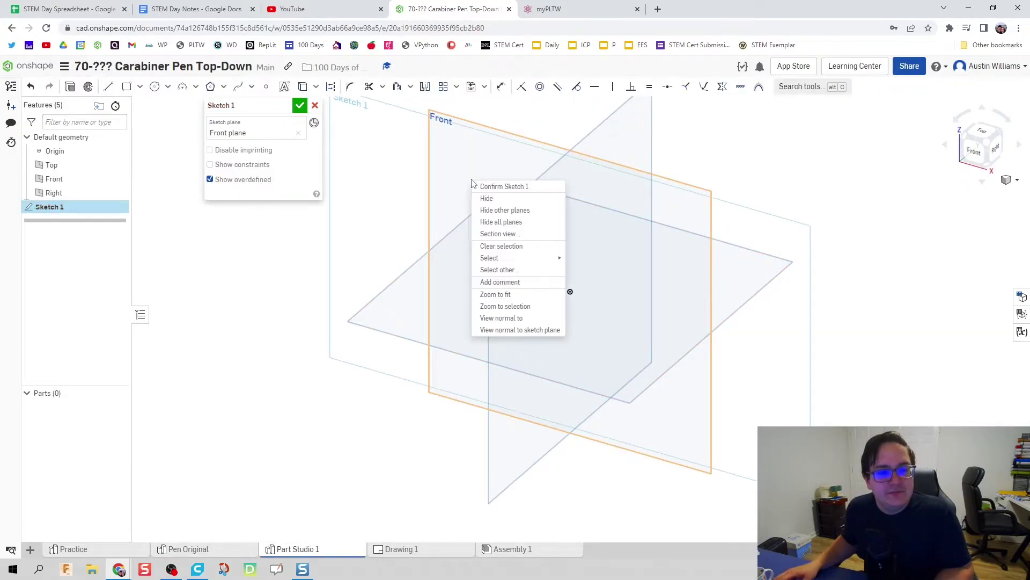
{"action": "left_click", "coordinate": [516, 330]}
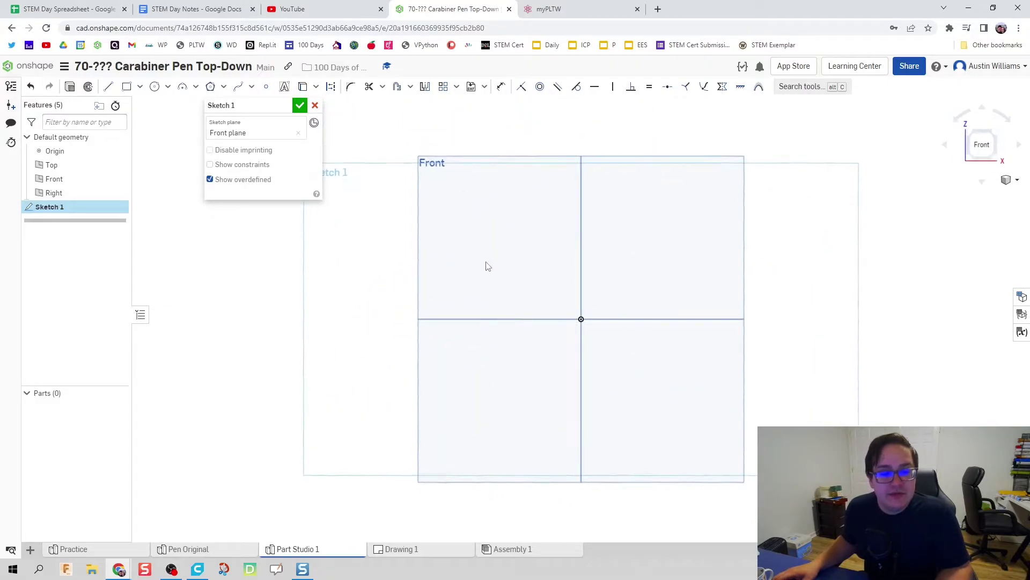
Sketch a long horizontal line through the origin, extending beyond both sides of the Front plane
{"action": "key", "text": "l"}
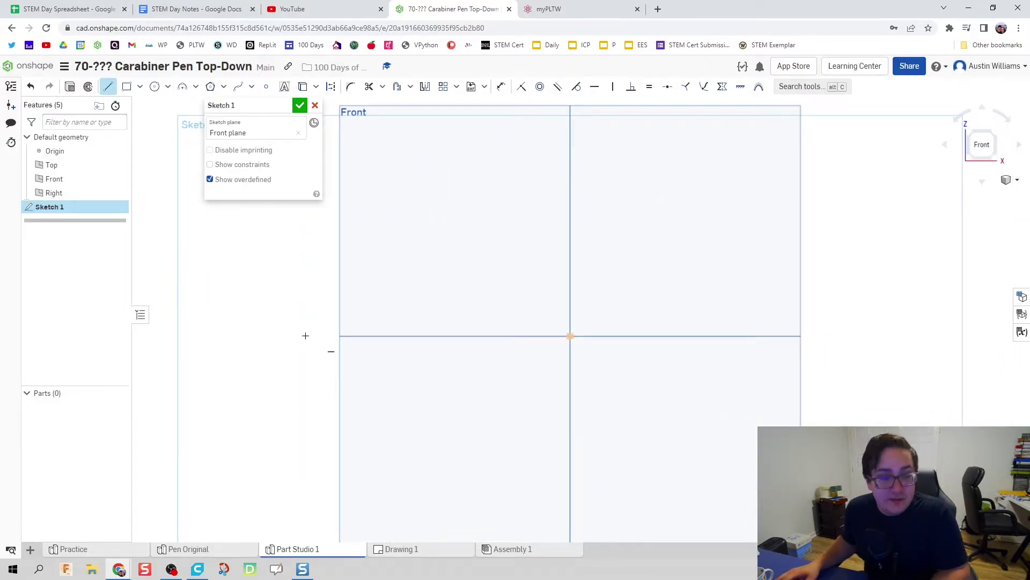
{"action": "left_click", "coordinate": [253, 336]}
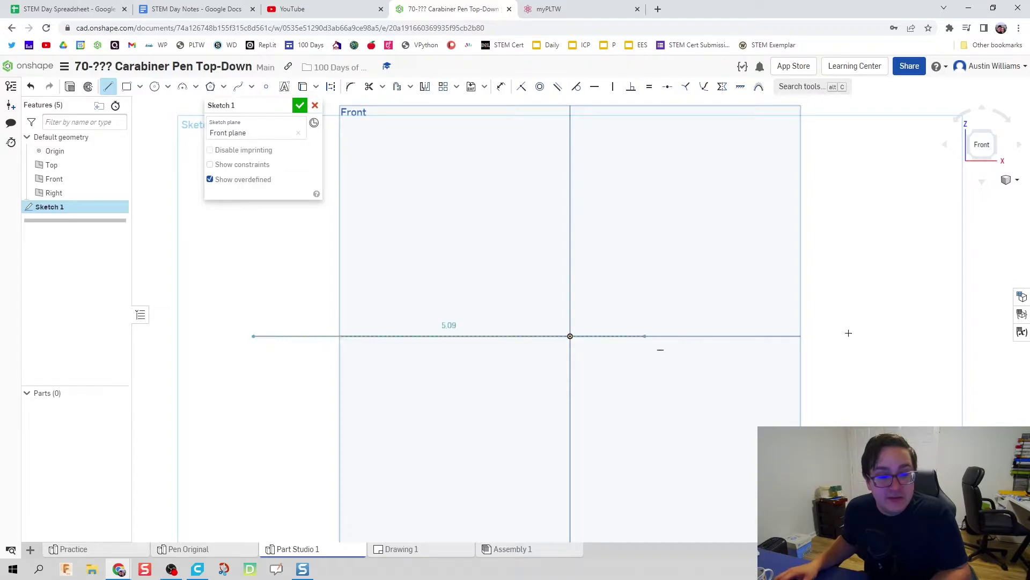
{"action": "left_click", "coordinate": [976, 336]}
{"action": "key", "text": "Escape"}
{"action": "scroll", "coordinate": [515, 338], "scroll_direction": "up", "scroll_amount": 3}
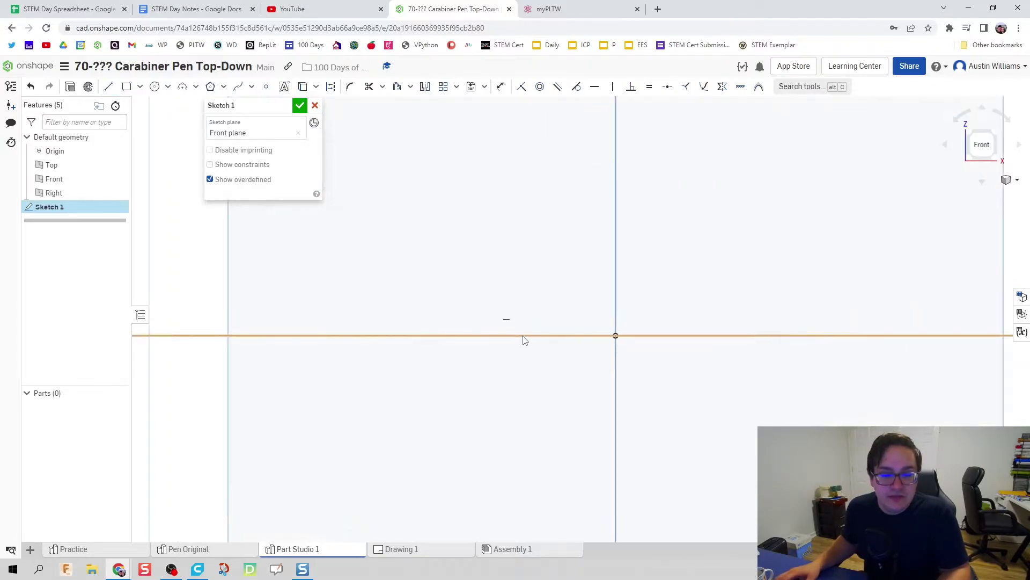
Sketch a vertical line about 0.44 in tall rising from the horizontal line, left of the origin
{"action": "scroll", "coordinate": [472, 323], "scroll_direction": "down", "scroll_amount": 2}
{"action": "key", "text": "l"}
{"action": "left_click", "coordinate": [423, 290]}
{"action": "key", "text": "Escape"}
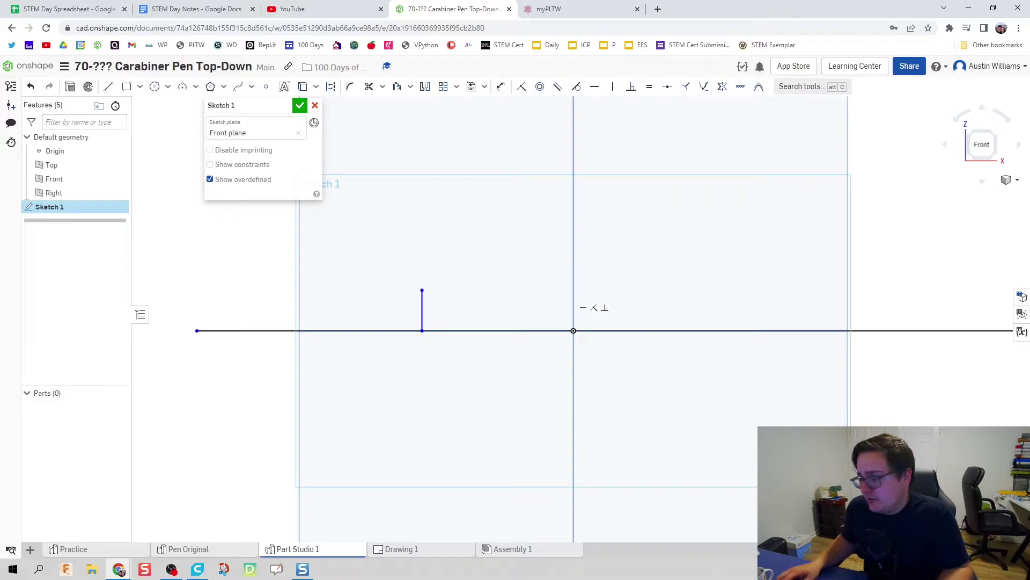
{"action": "key", "text": "shift+F10"}
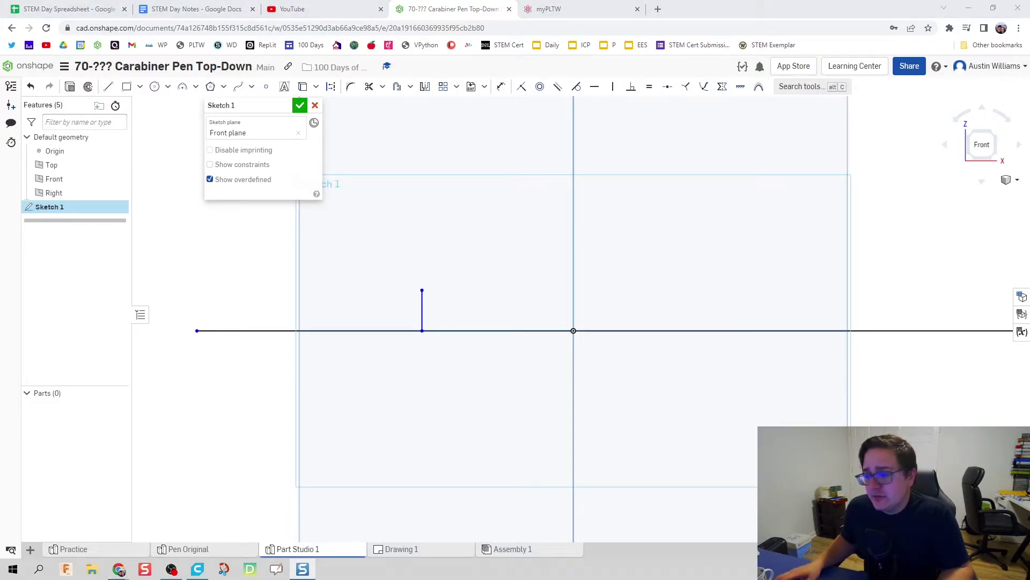
Dimension the vertical line's height as 0.095 in
{"action": "scroll", "coordinate": [413, 303], "scroll_direction": "up", "scroll_amount": 1}
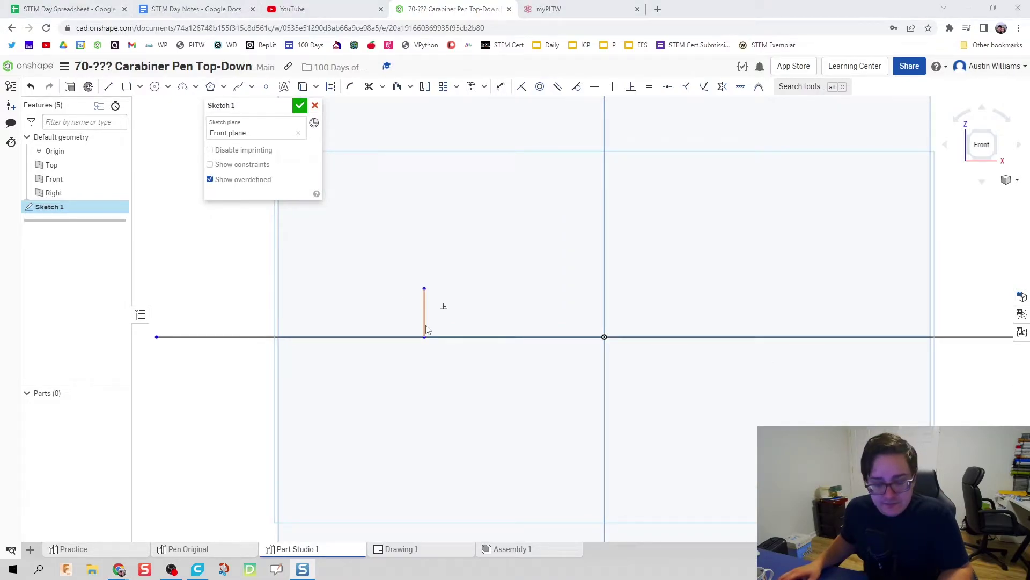
{"action": "left_click", "coordinate": [425, 318]}
{"action": "key", "text": "d"}
{"action": "left_click", "coordinate": [357, 309]}
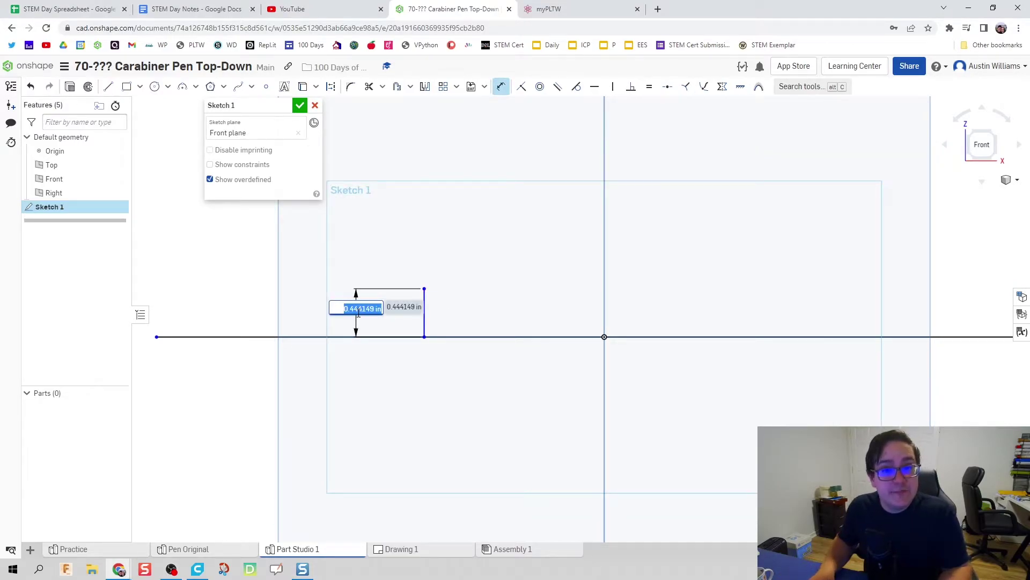
{"action": "type", "text": "0.095"}
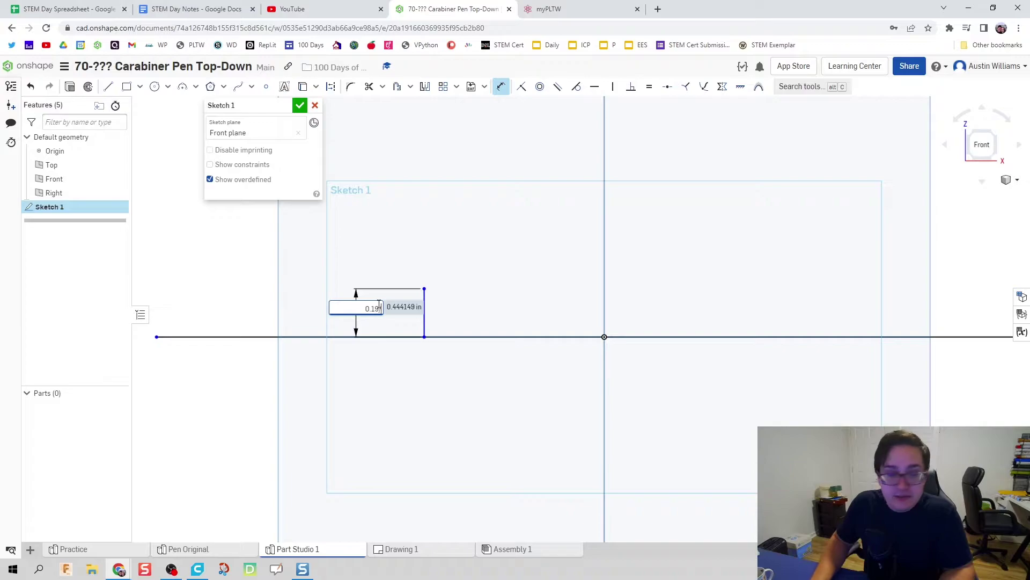
{"action": "key", "text": "Return"}
Sketch a second vertical line about 0.256 in tall up from the horizontal line, just left of the origin
{"action": "scroll", "coordinate": [476, 294], "scroll_direction": "up", "scroll_amount": 10}
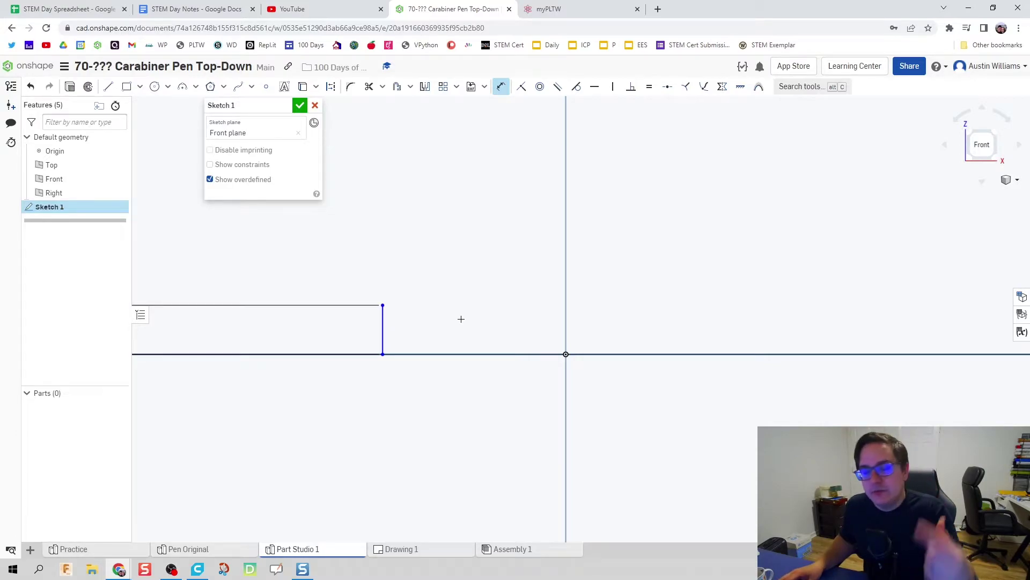
{"action": "key", "text": "l"}
{"action": "left_click", "coordinate": [541, 355]}
{"action": "left_click", "coordinate": [542, 222]}
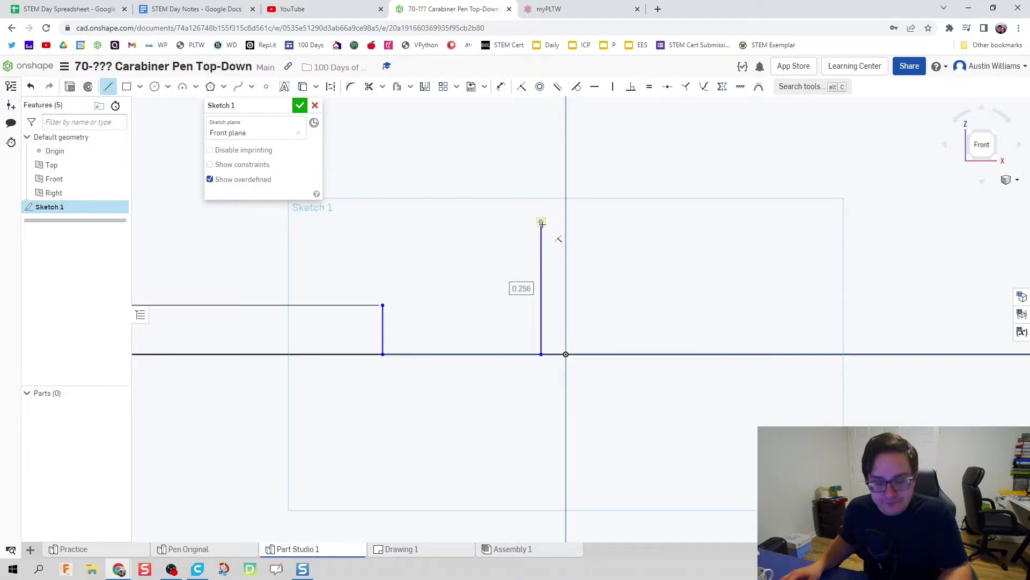
Dimension the second vertical line's height as 0.268 in
{"action": "key", "text": "d"}
{"action": "left_click", "coordinate": [542, 257]}
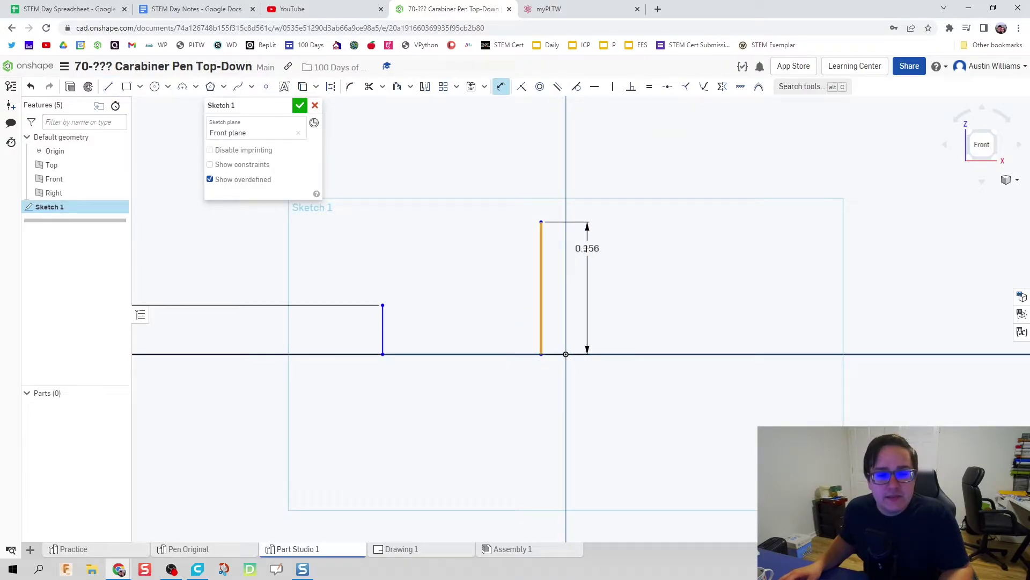
{"action": "left_click", "coordinate": [553, 263]}
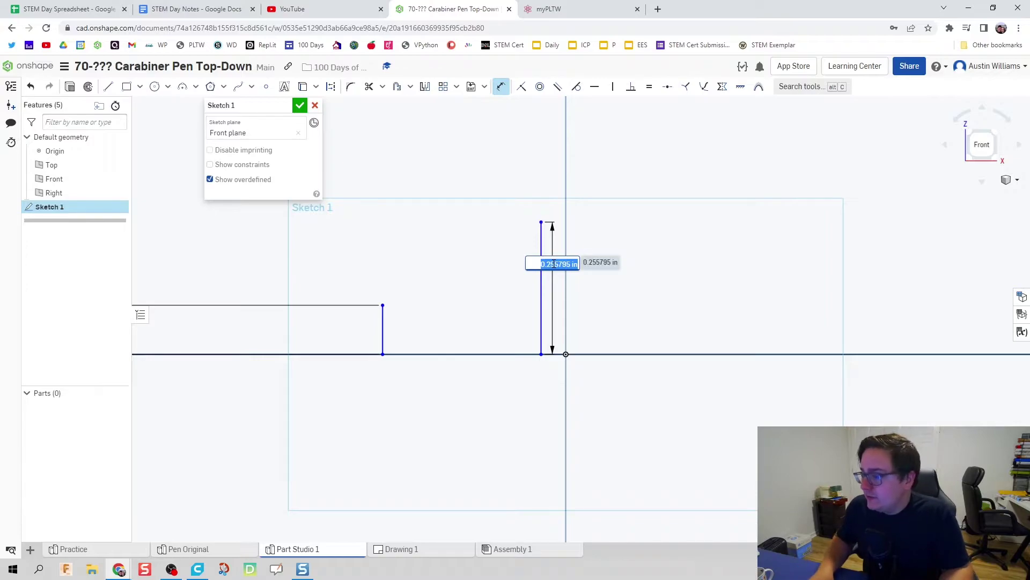
{"action": "type", "text": "0."}
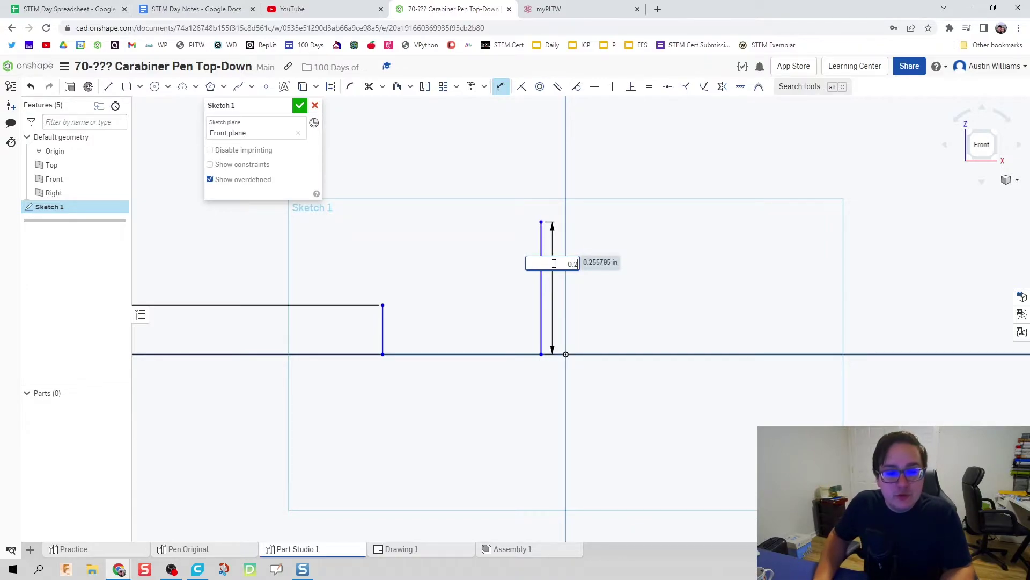
{"action": "type", "text": "268"}
{"action": "key", "text": "Return"}
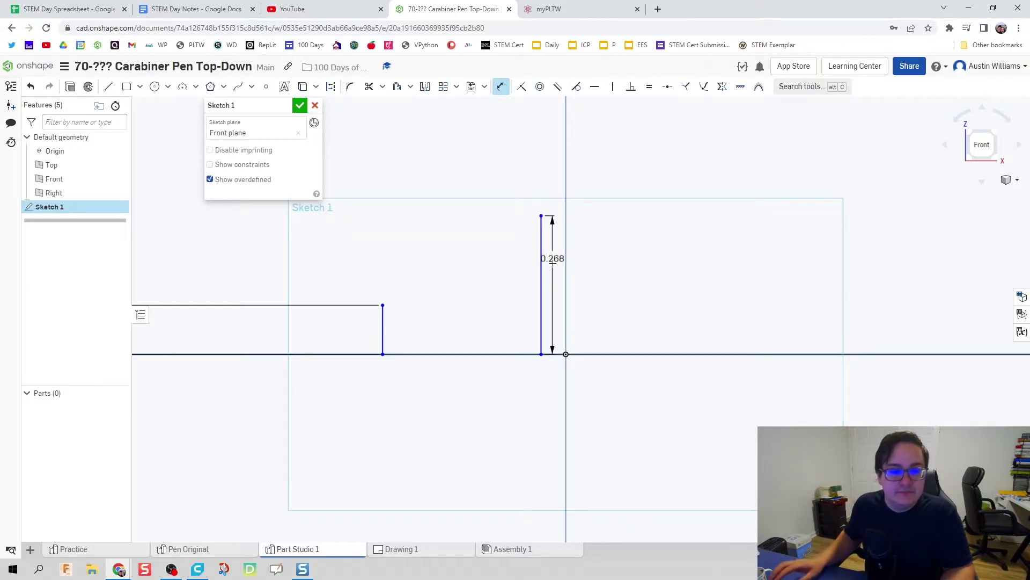
Draw a three-point arc of about 0.39 in radius, bulging upward, between the upper ends of the two vertical lines
{"action": "left_click", "coordinate": [183, 87]}
{"action": "left_click", "coordinate": [384, 305]}
{"action": "left_click", "coordinate": [541, 216]}
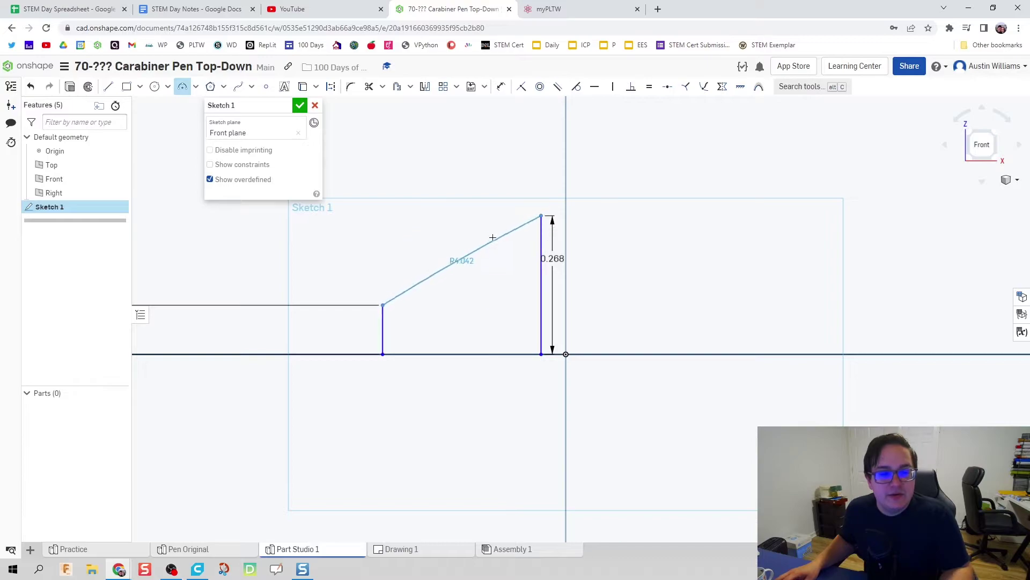
{"action": "left_click", "coordinate": [474, 233]}
Dimension the arc's radius as 1.5 in
{"action": "key", "text": "d"}
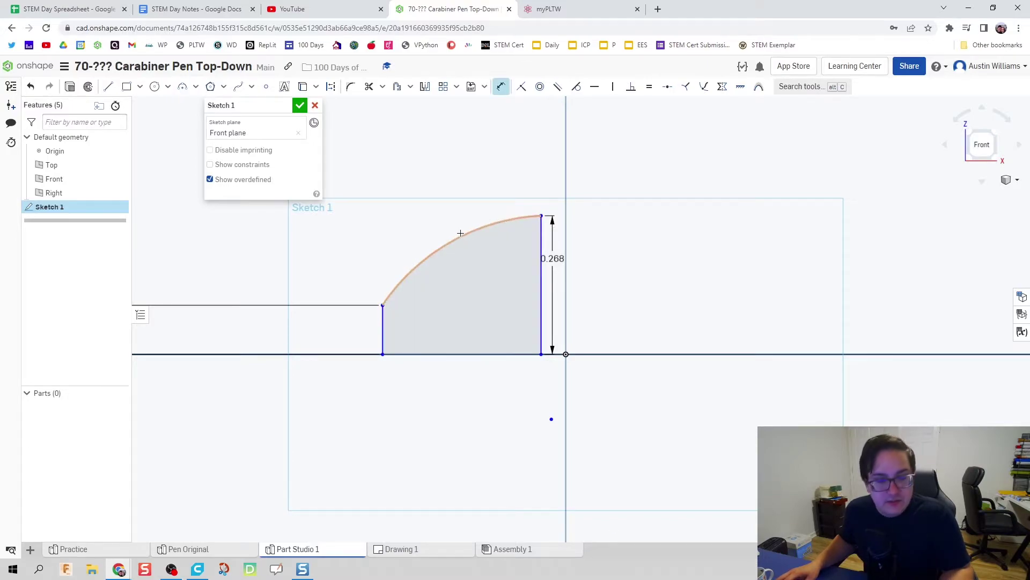
{"action": "left_click", "coordinate": [461, 234]}
{"action": "left_click", "coordinate": [421, 211]}
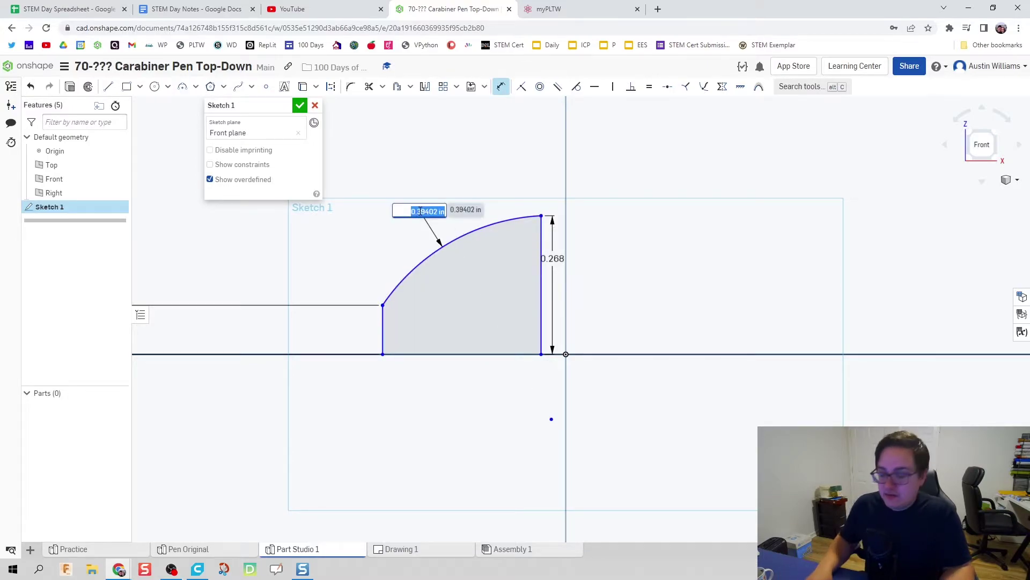
{"action": "type", "text": "1.5"}
{"action": "key", "text": "Return"}
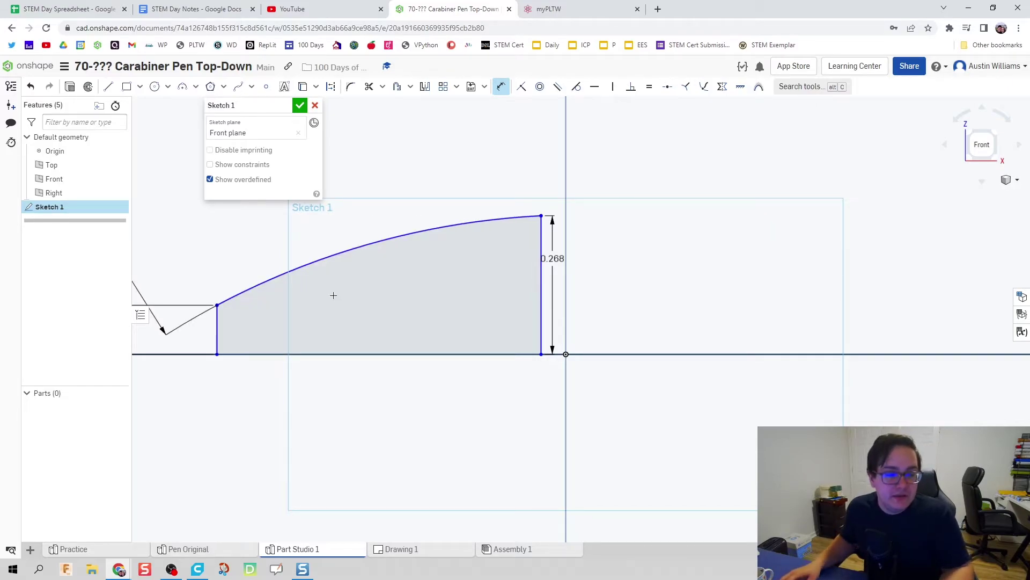
{"action": "scroll", "coordinate": [340, 276], "scroll_direction": "down", "scroll_amount": 3}
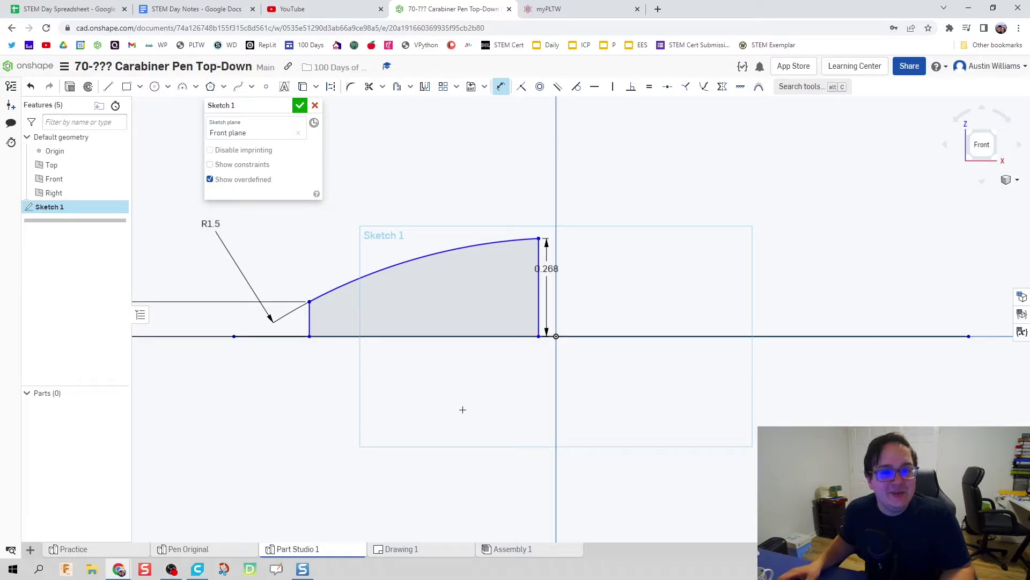
{"action": "scroll", "coordinate": [460, 413], "scroll_direction": "up", "scroll_amount": 2}
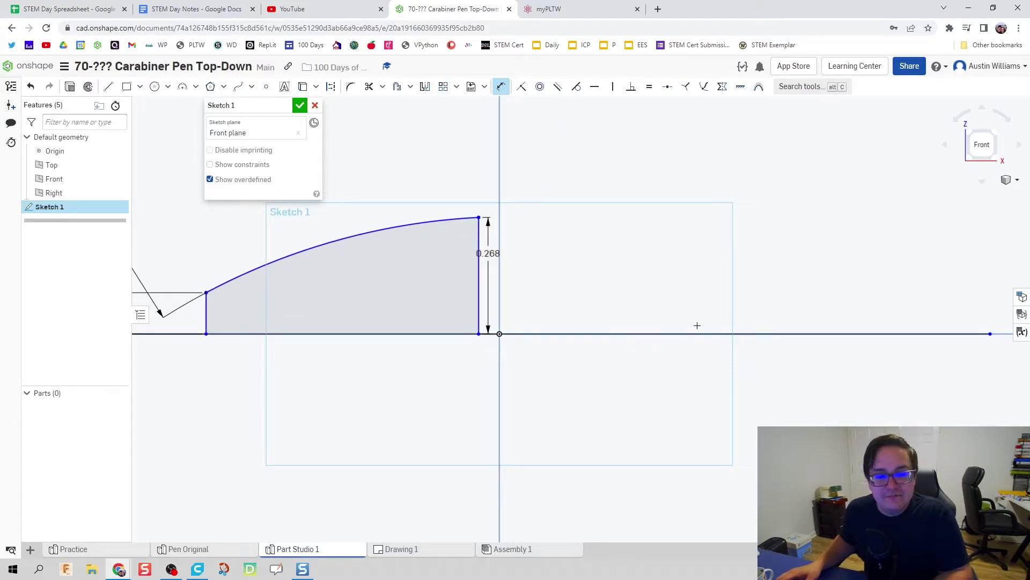
{"action": "key", "text": "l"}
{"action": "middle_click_drag", "start_coordinate": [310, 354], "coordinate": [488, 376]}
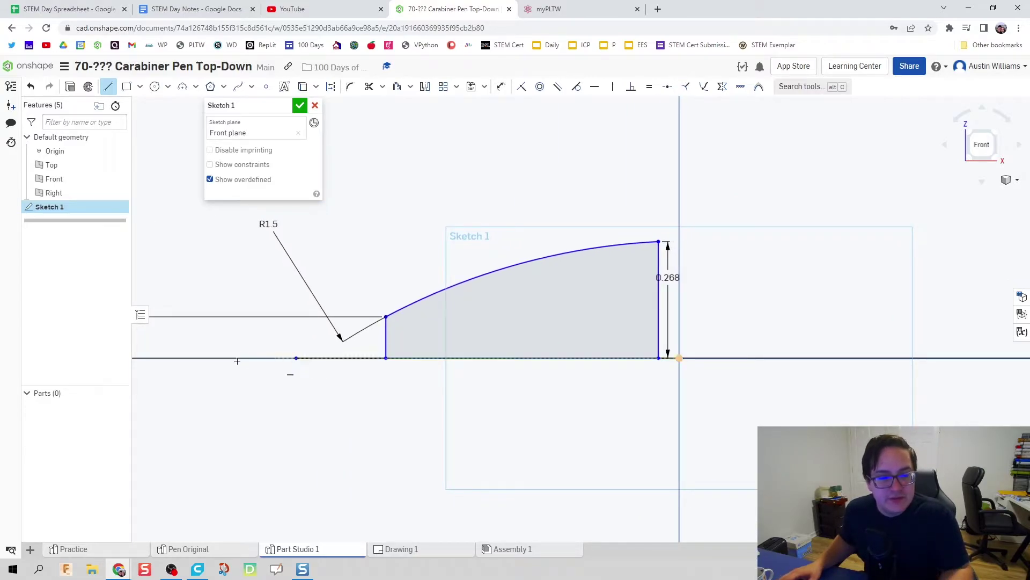
{"action": "scroll", "coordinate": [299, 361], "scroll_direction": "down", "scroll_amount": 2}
{"action": "middle_click_drag", "start_coordinate": [298, 362], "coordinate": [372, 369]}
{"action": "scroll", "coordinate": [516, 384], "scroll_direction": "up", "scroll_amount": 3}
{"action": "middle_click_drag", "start_coordinate": [515, 384], "coordinate": [371, 414]}
Dimension the horizontal distance between the two vertical lines as 0.563 in
{"action": "key", "text": "u"}
{"action": "left_click", "coordinate": [314, 339]}
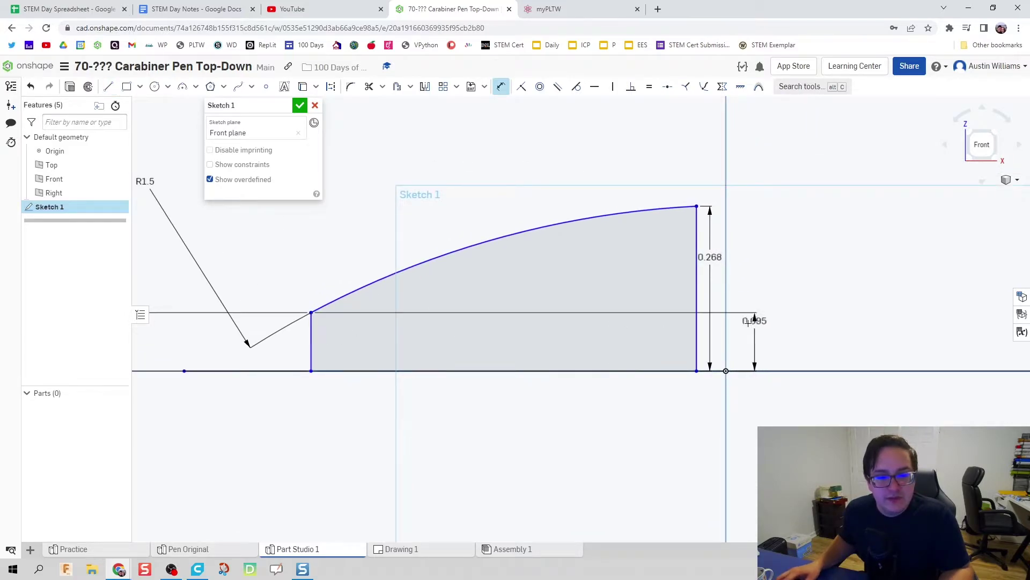
{"action": "left_click", "coordinate": [696, 332]}
{"action": "left_click", "coordinate": [618, 261]}
{"action": "left_click", "coordinate": [566, 160]}
{"action": "type", "text": "0.563"}
{"action": "key", "text": "Return"}
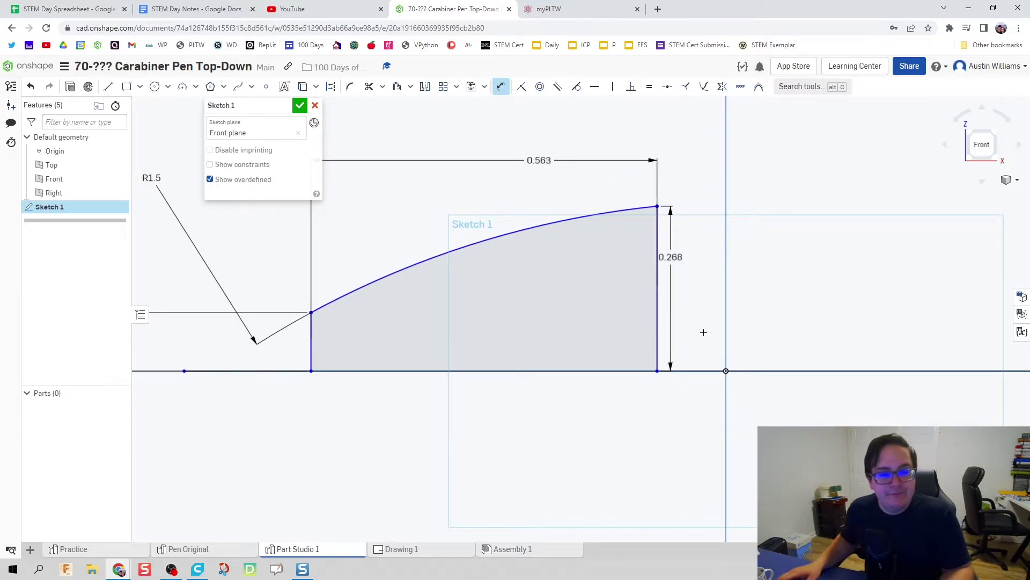
{"action": "scroll", "coordinate": [573, 401], "scroll_direction": "up", "scroll_amount": 2}
{"action": "scroll", "coordinate": [561, 405], "scroll_direction": "down", "scroll_amount": 3}
{"action": "middle_click_drag", "start_coordinate": [562, 404], "coordinate": [588, 426]}
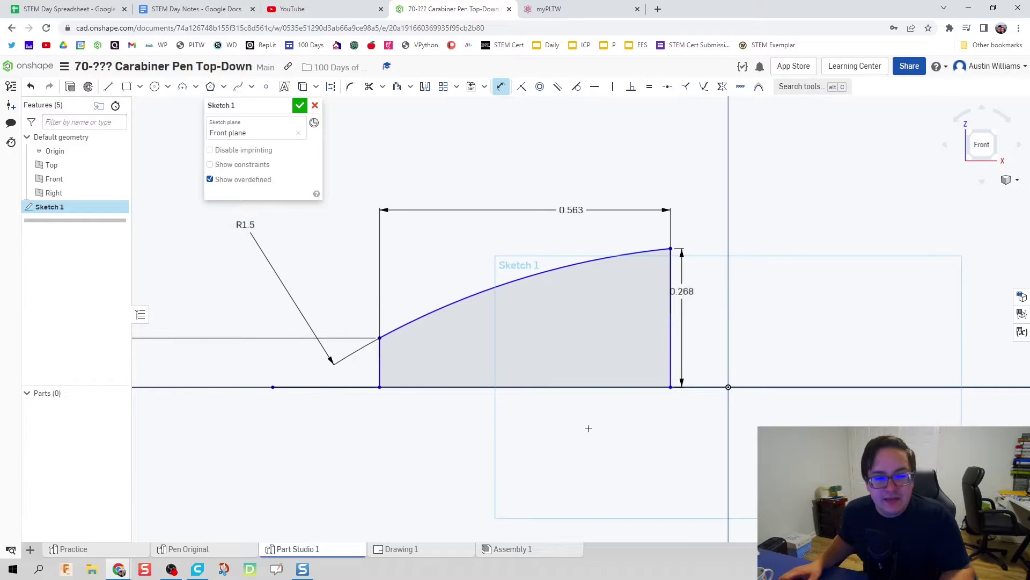
Reposition the R1.5 radius dimension label so it sits just above the arc
{"action": "mouse_move", "coordinate": [249, 227]}
{"action": "left_mouse_down"}
{"action": "mouse_move", "coordinate": [315, 244]}
{"action": "mouse_move", "coordinate": [451, 251]}
{"action": "left_mouse_up"}
{"action": "middle_click_drag", "start_coordinate": [584, 425], "coordinate": [506, 425]}
{"action": "scroll", "coordinate": [662, 324], "scroll_direction": "up", "scroll_amount": 1}
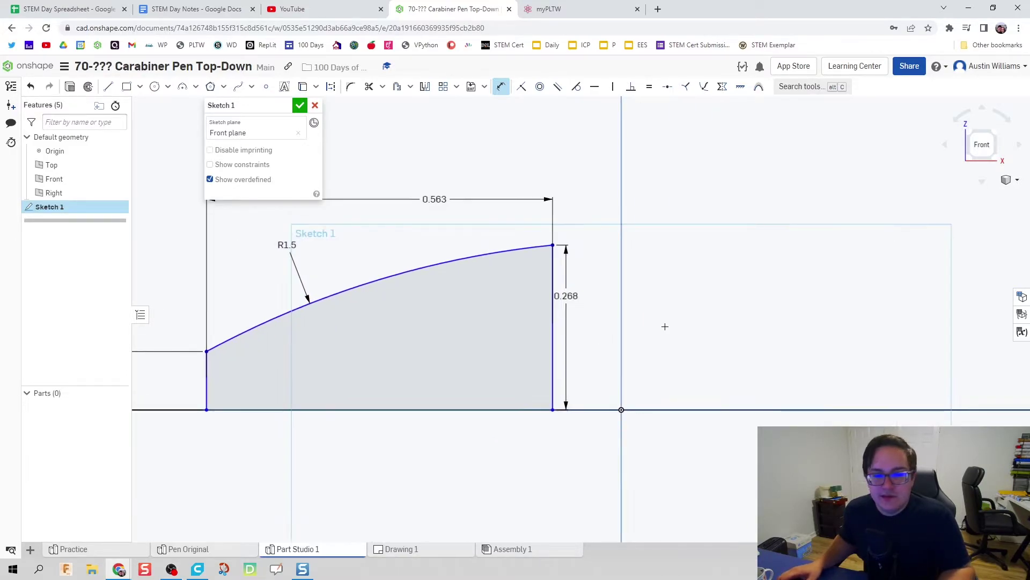
Draw a third vertical line about 0.277 in tall, up from the horizontal axis line on the far side of the origin
{"action": "middle_click_drag", "start_coordinate": [662, 324], "coordinate": [495, 322]}
{"action": "scroll", "coordinate": [494, 322], "scroll_direction": "up", "scroll_amount": 1}
{"action": "key", "text": "l"}
{"action": "left_click", "coordinate": [669, 425]}
{"action": "left_click", "coordinate": [668, 224]}
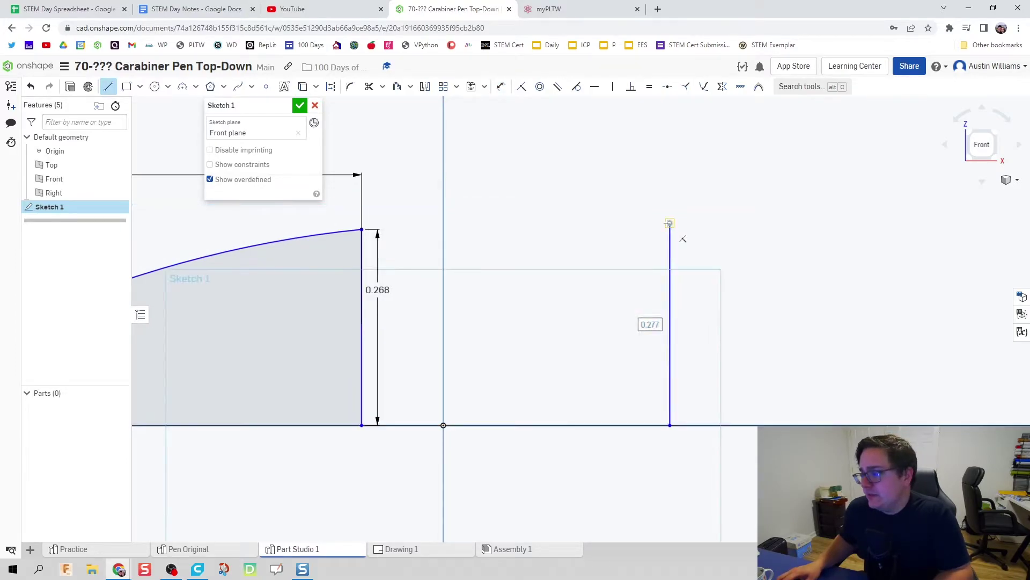
{"action": "key", "text": "Escape"}
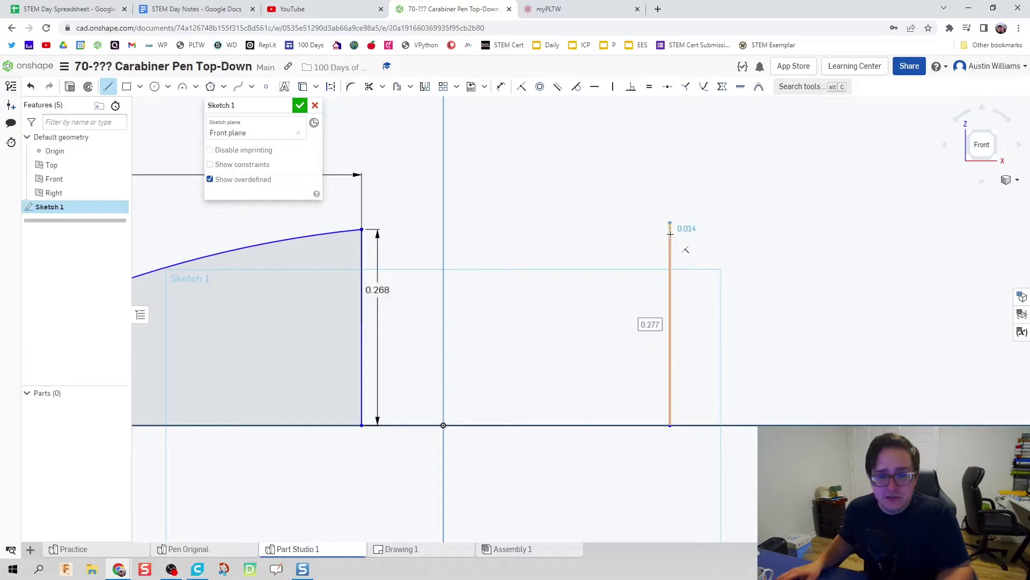
Dimension the third vertical line's height as 0.285 in
{"action": "key", "text": "d"}
{"action": "left_click", "coordinate": [670, 256]}
{"action": "left_click", "coordinate": [690, 253]}
{"action": "type", "text": "0"}
{"action": "type", "text": ".285"}
{"action": "key", "text": "Return"}
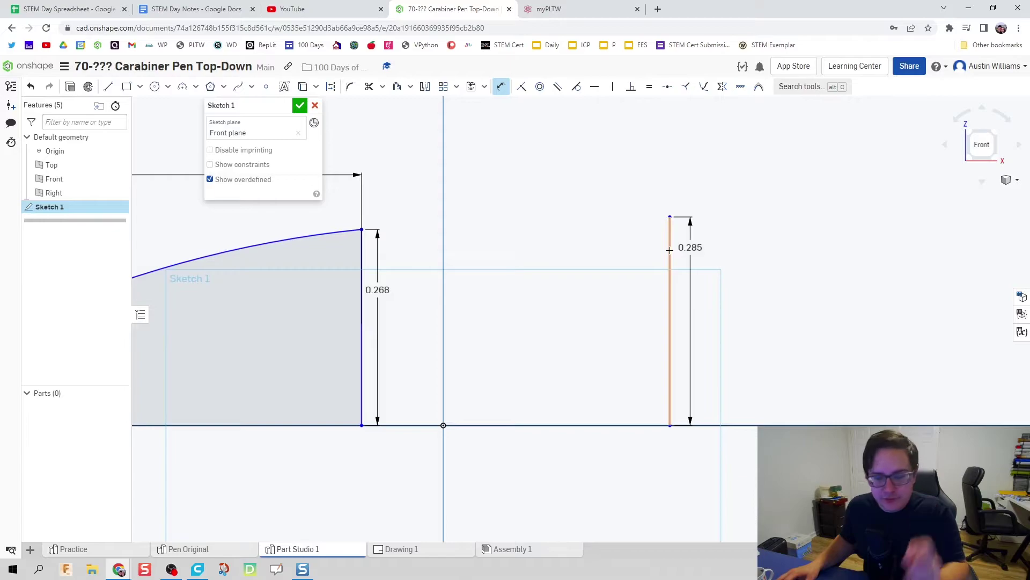
Draw a sloped line about 0.423 in long between the third and second vertical lines, ending slightly below both upper ends
{"action": "key", "text": "l"}
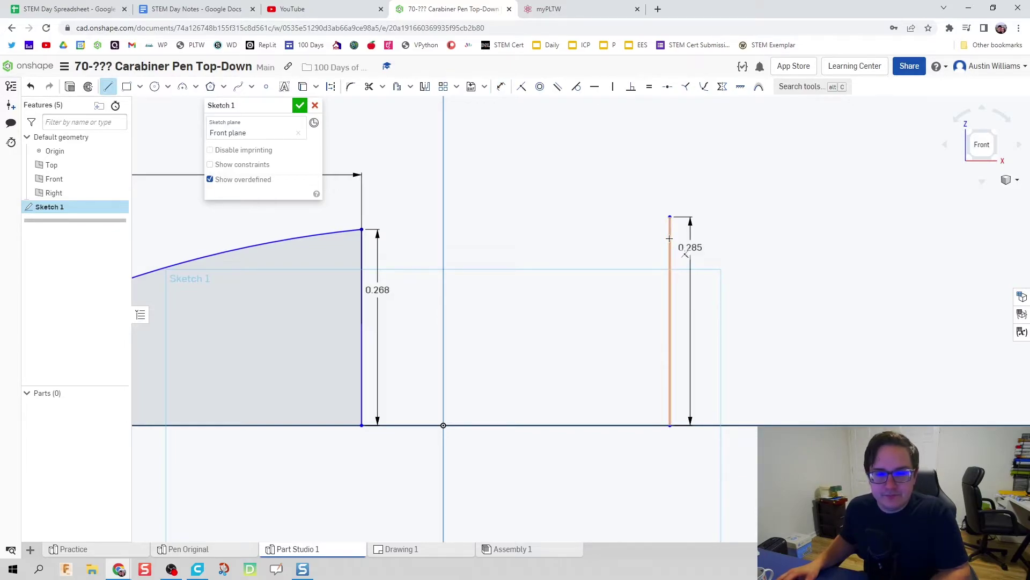
{"action": "scroll", "coordinate": [670, 231], "scroll_direction": "down", "scroll_amount": 2}
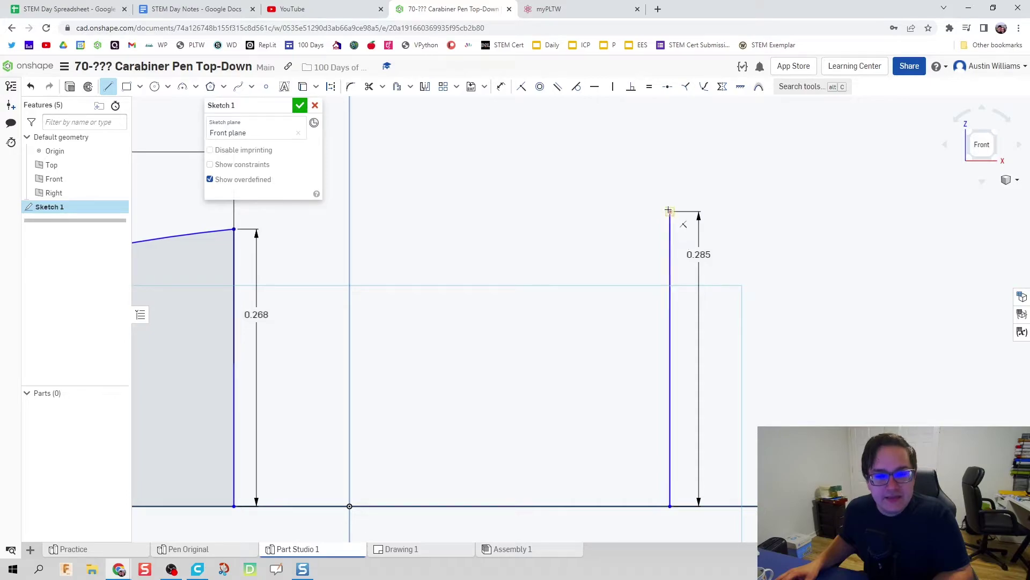
{"action": "left_click", "coordinate": [671, 227]}
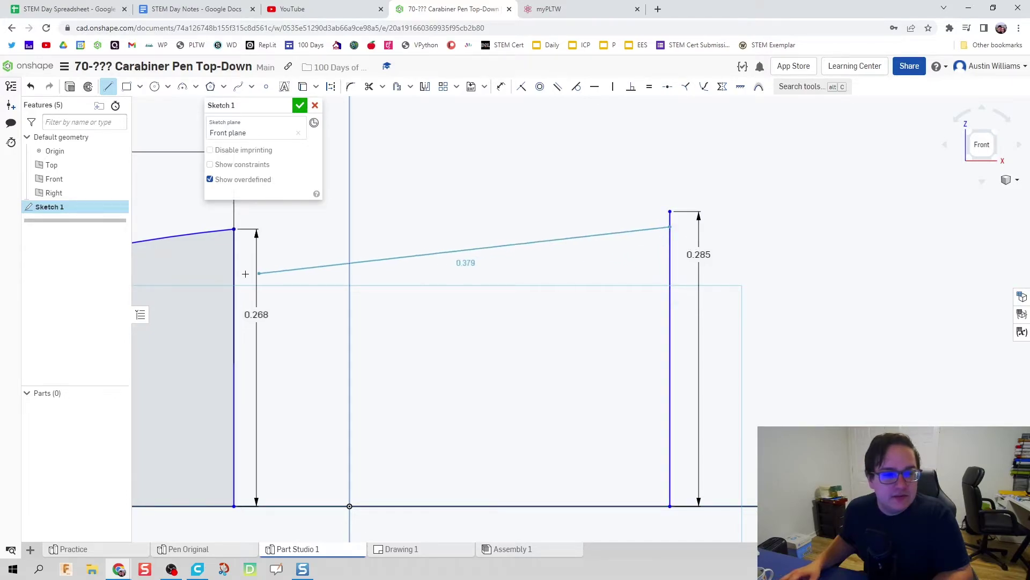
{"action": "left_click", "coordinate": [235, 253]}
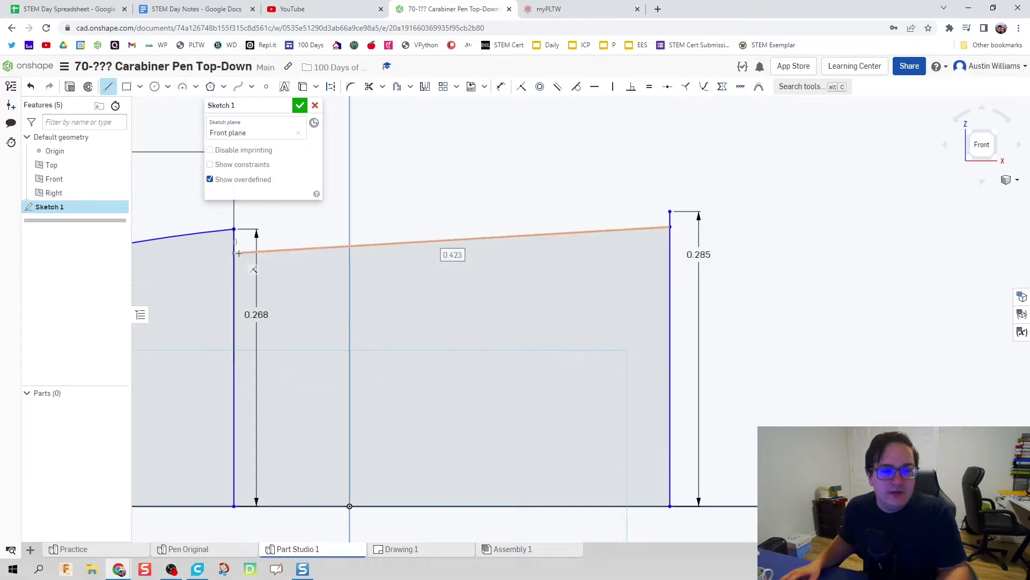
{"action": "key", "text": "Escape"}
{"action": "right_click_drag", "start_coordinate": [530, 225], "coordinate": [639, 218]}
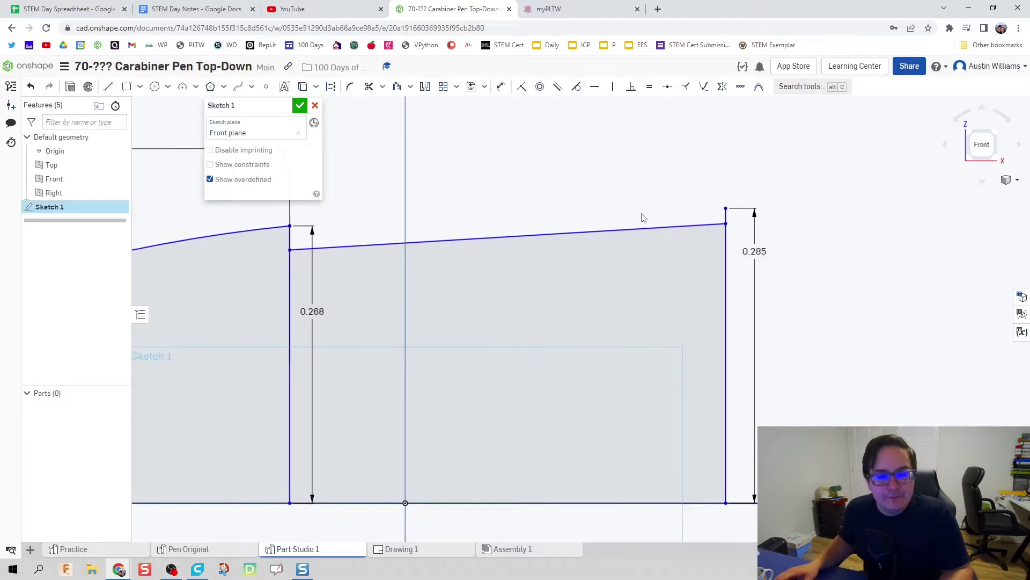
{"action": "scroll", "coordinate": [658, 219], "scroll_direction": "down", "scroll_amount": 2}
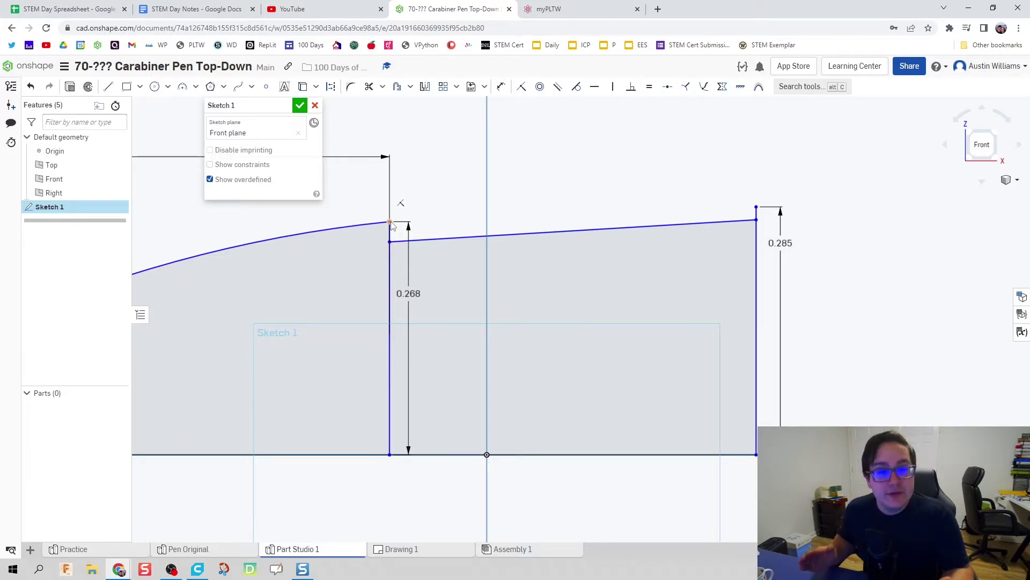
Dimension the sloped line's end on the third vertical line as 0.28 in above the axis line
{"action": "key", "text": "d"}
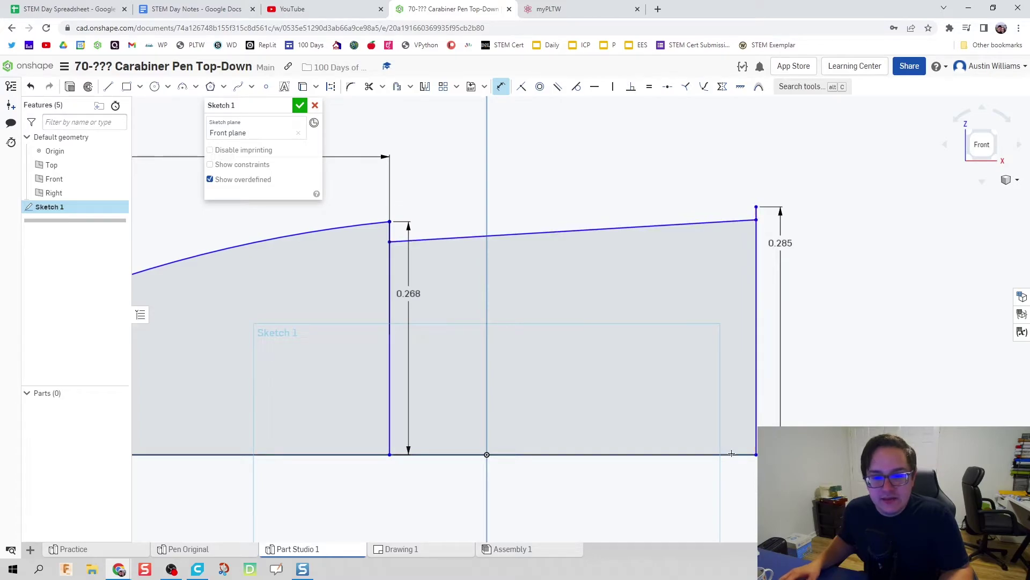
{"action": "left_click", "coordinate": [757, 440]}
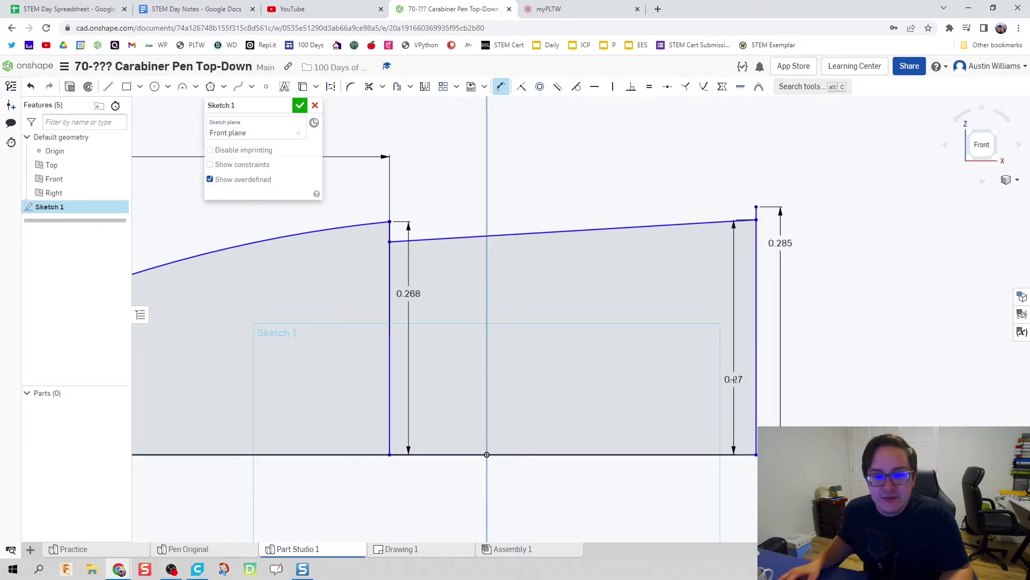
{"action": "left_click", "coordinate": [735, 385]}
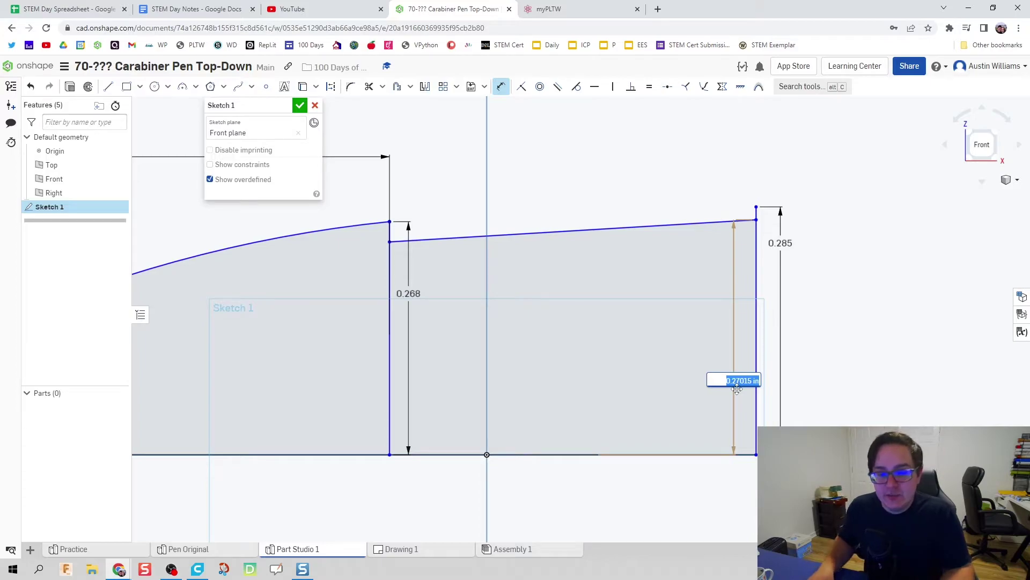
{"action": "type", "text": "0.28"}
{"action": "key", "text": "Return"}
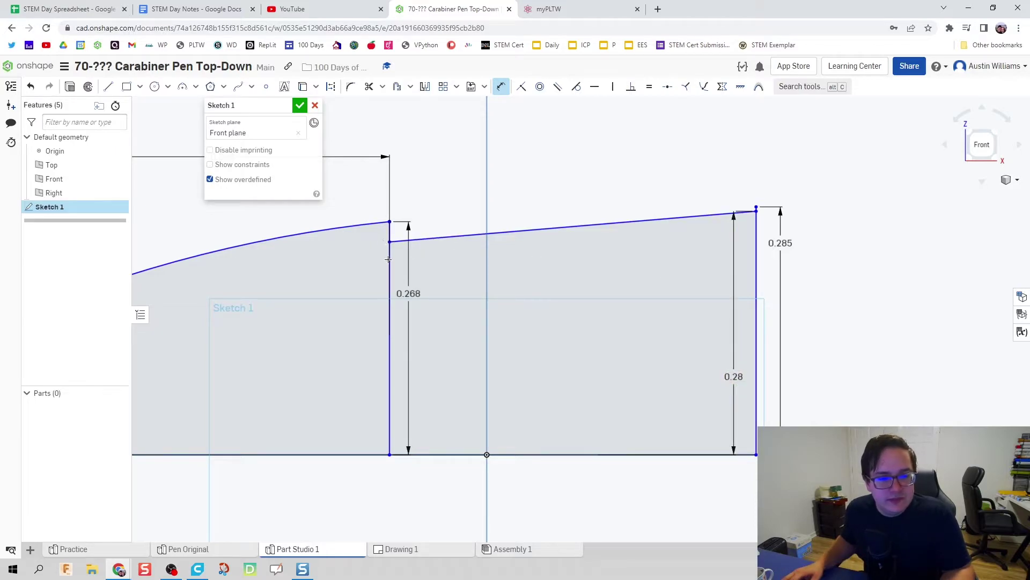
Dimension the sloped line's end on the second vertical line as 0.233 in above the axis line
{"action": "left_click", "coordinate": [391, 452]}
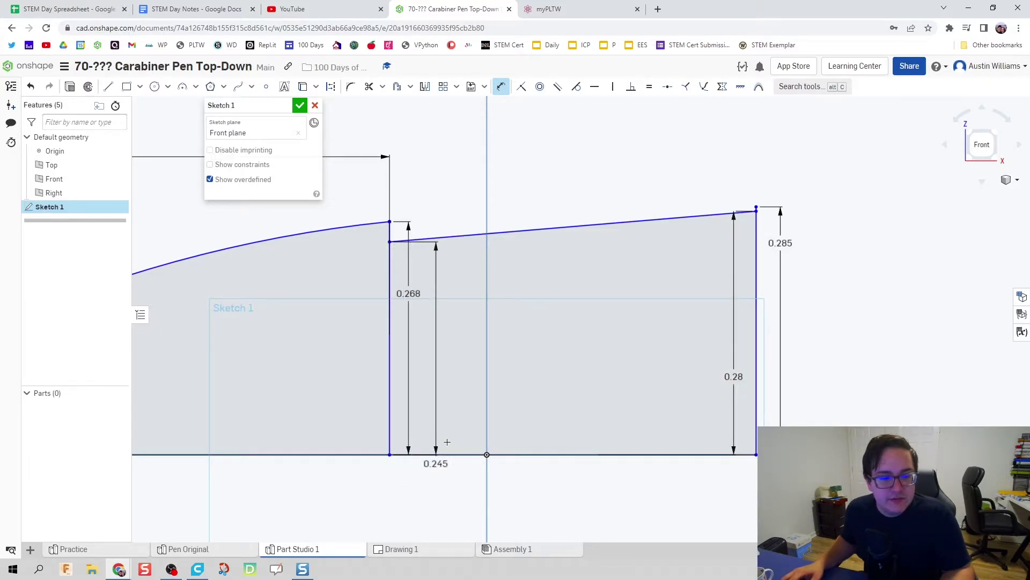
{"action": "left_click", "coordinate": [444, 408]}
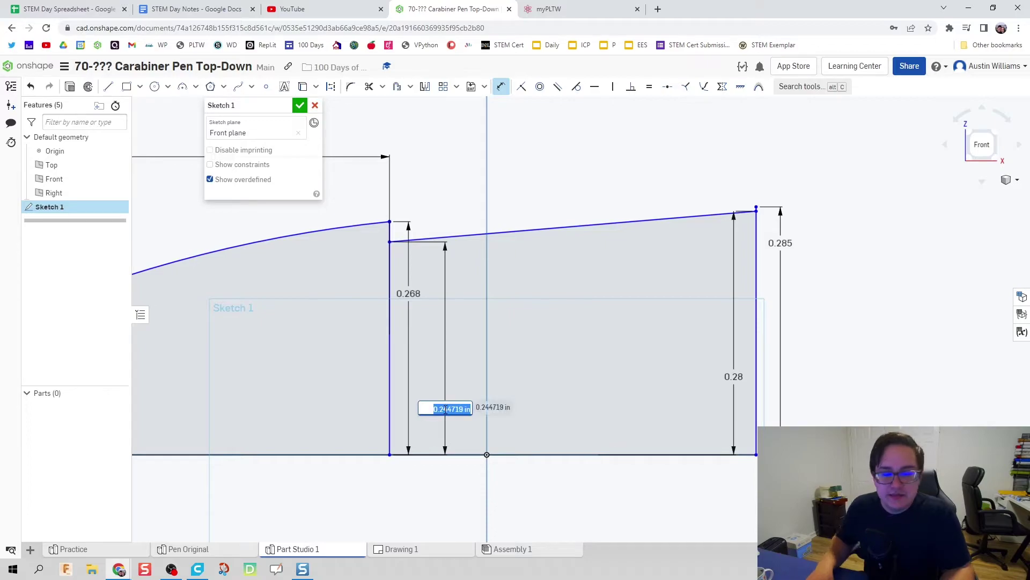
{"action": "type", "text": "0.2"}
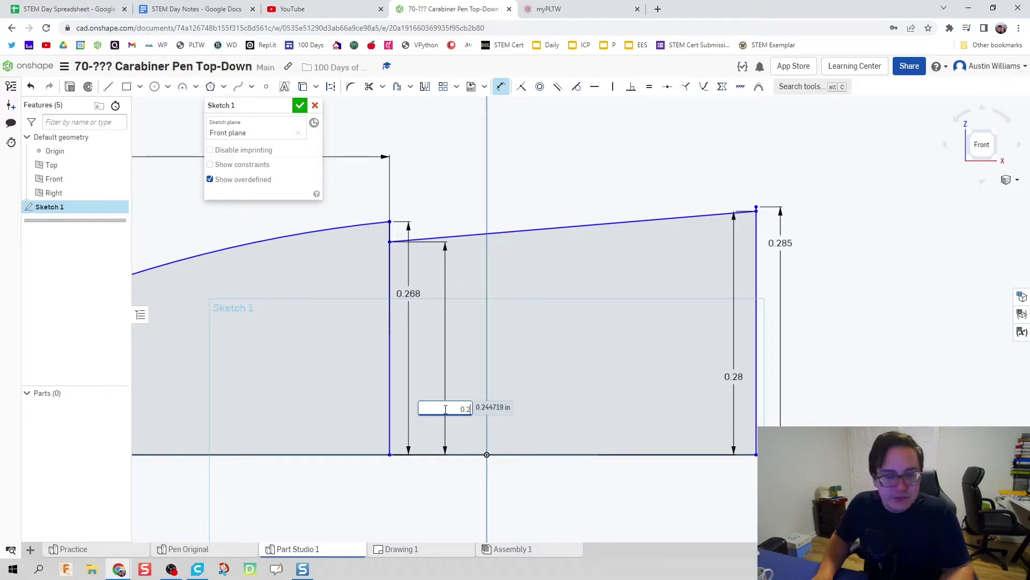
{"action": "type", "text": "33"}
{"action": "key", "text": "Return"}
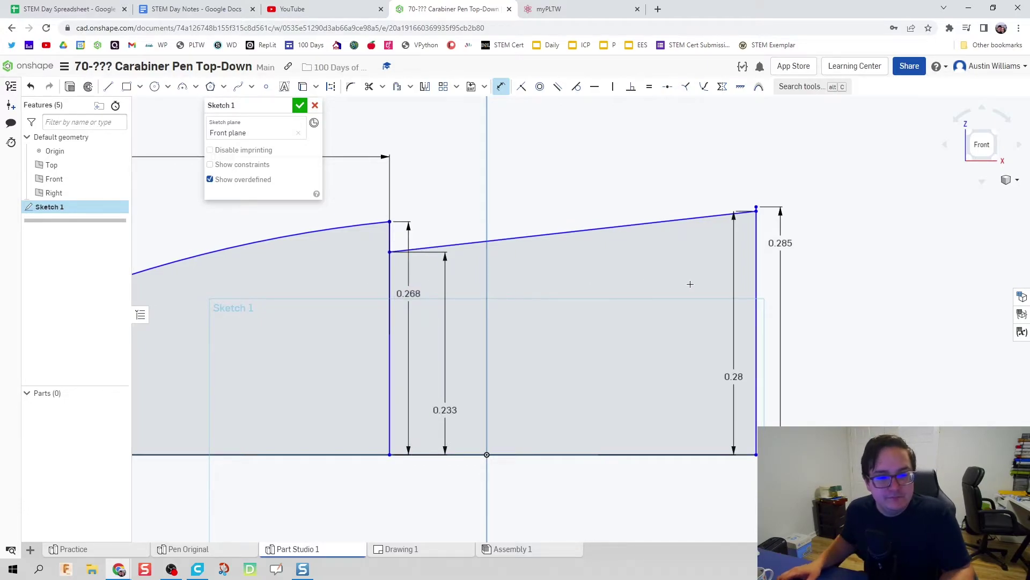
{"action": "middle_click_drag", "start_coordinate": [688, 297], "coordinate": [603, 298]}
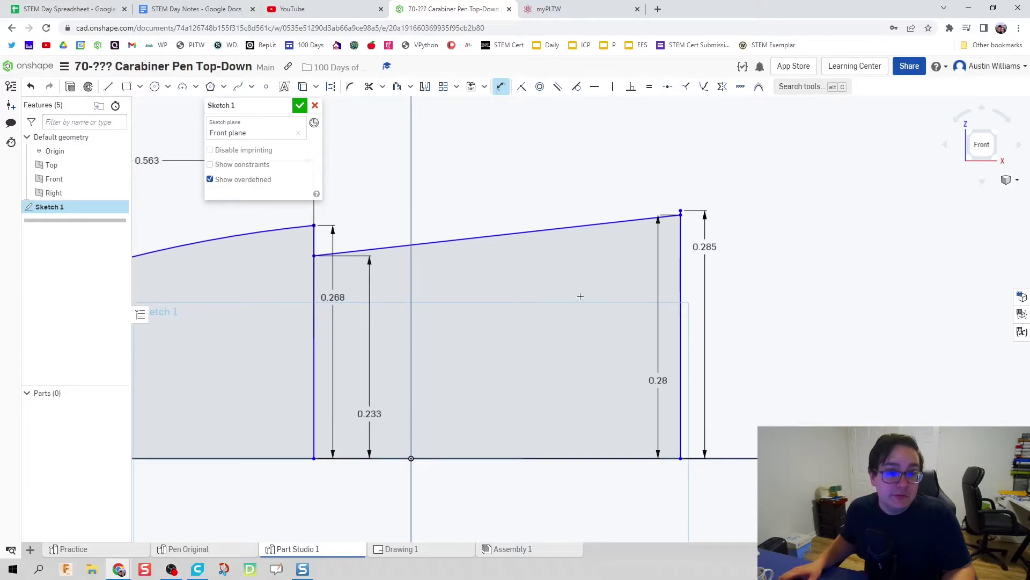
{"action": "scroll", "coordinate": [566, 271], "scroll_direction": "up", "scroll_amount": 2}
{"action": "mouse_move", "coordinate": [626, 256]}
{"action": "middle_mouse_down"}
{"action": "mouse_move", "coordinate": [565, 271]}
{"action": "mouse_move", "coordinate": [574, 244]}
{"action": "middle_mouse_up"}
{"action": "scroll", "coordinate": [614, 255], "scroll_direction": "up", "scroll_amount": 1}
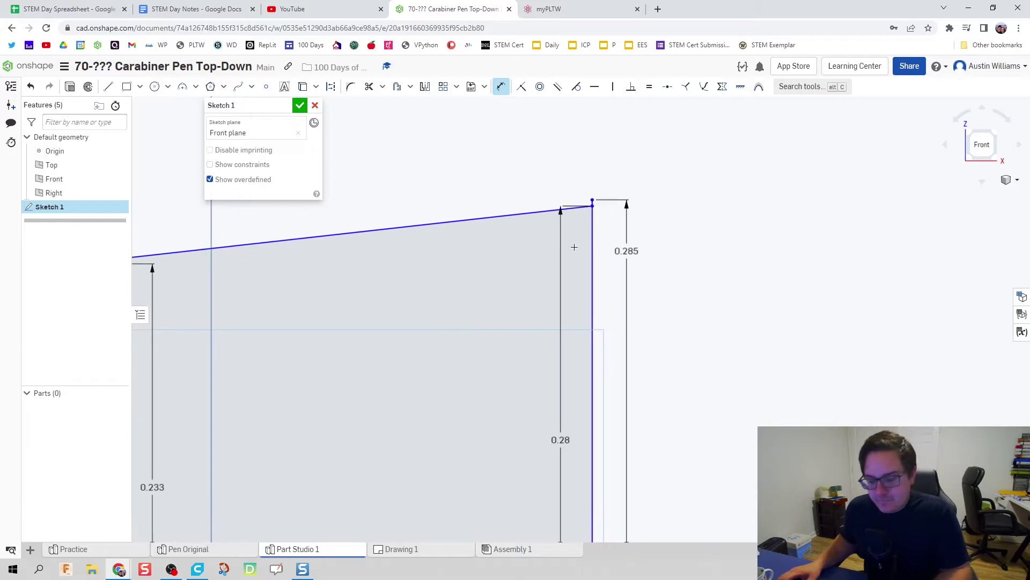
{"action": "key", "text": "l"}
{"action": "scroll", "coordinate": [453, 257], "scroll_direction": "down", "scroll_amount": 1}
{"action": "scroll", "coordinate": [453, 257], "scroll_direction": "down", "scroll_amount": 3}
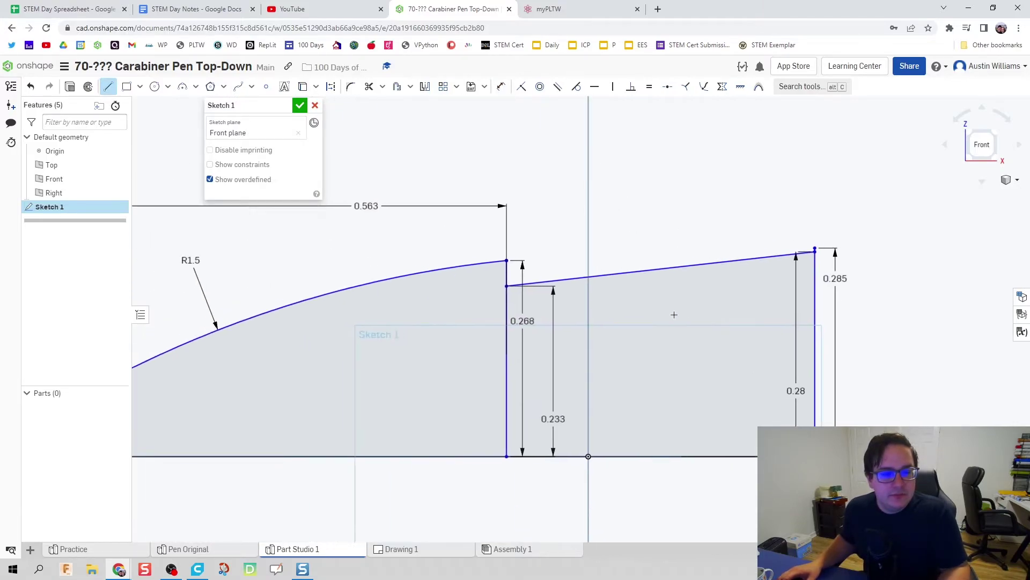
Dimension the horizontal distance between the second and third vertical lines as 0.813 in
{"action": "scroll", "coordinate": [275, 335], "scroll_direction": "down", "scroll_amount": 2}
{"action": "key", "text": "d"}
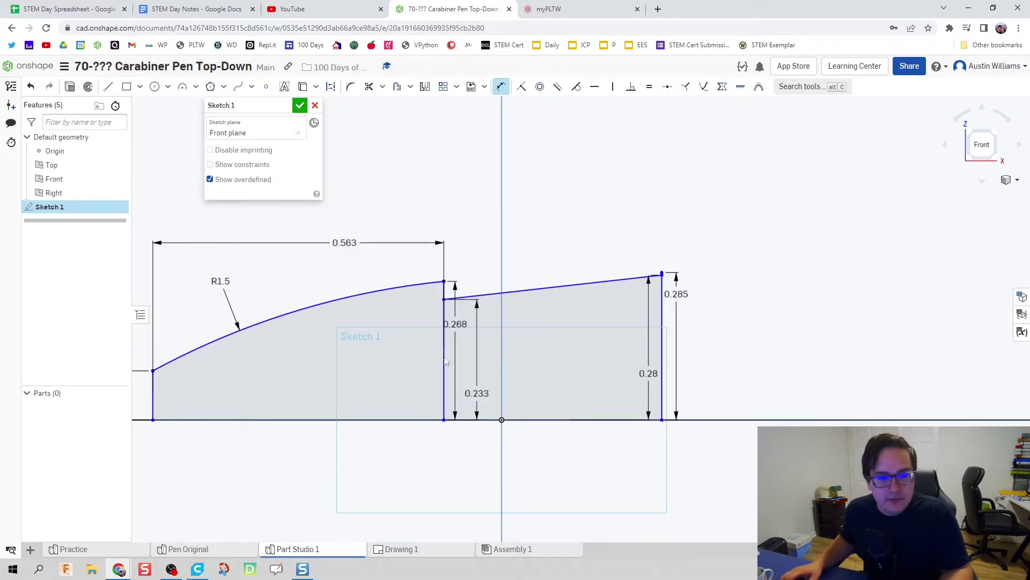
{"action": "left_click", "coordinate": [444, 359]}
{"action": "left_click", "coordinate": [662, 366]}
{"action": "left_click", "coordinate": [565, 242]}
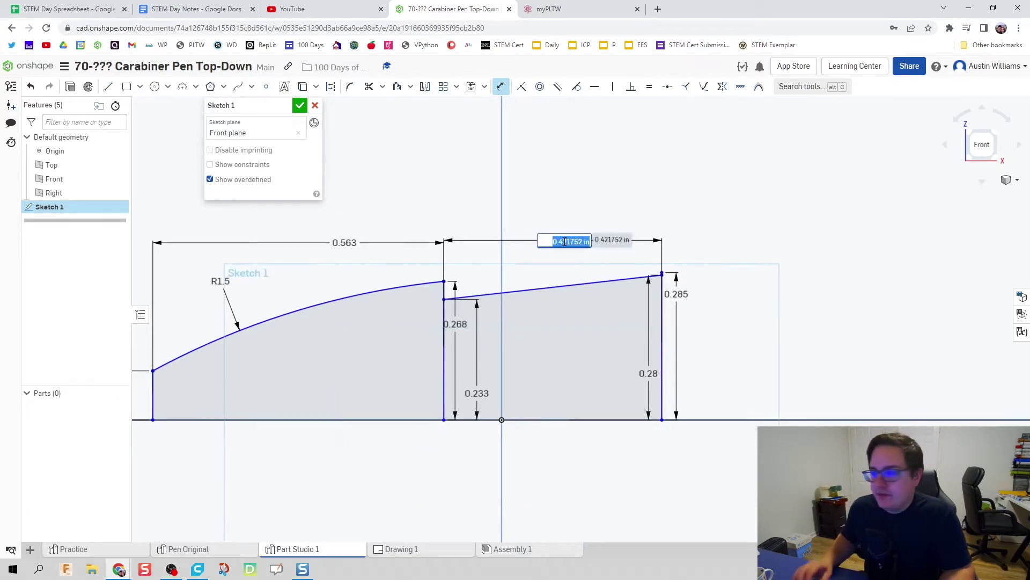
{"action": "type", "text": "0.8"}
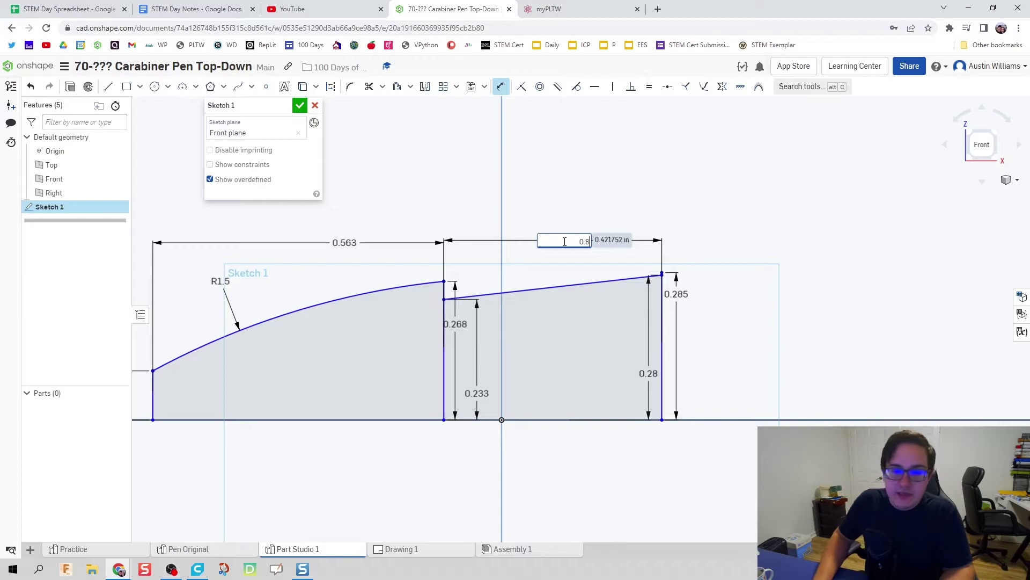
{"action": "type", "text": "13"}
{"action": "key", "text": "Return"}
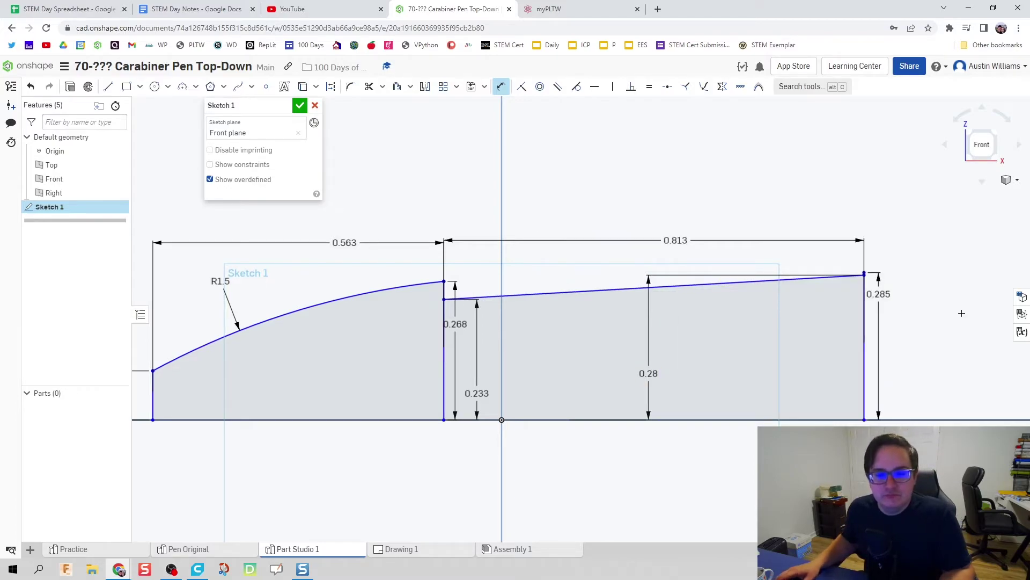
Draw a fourth vertical line 0.285 in tall and join its upper end to the third line's with a horizontal line about 0.09 in long
{"action": "middle_click_drag", "start_coordinate": [908, 305], "coordinate": [734, 299]}
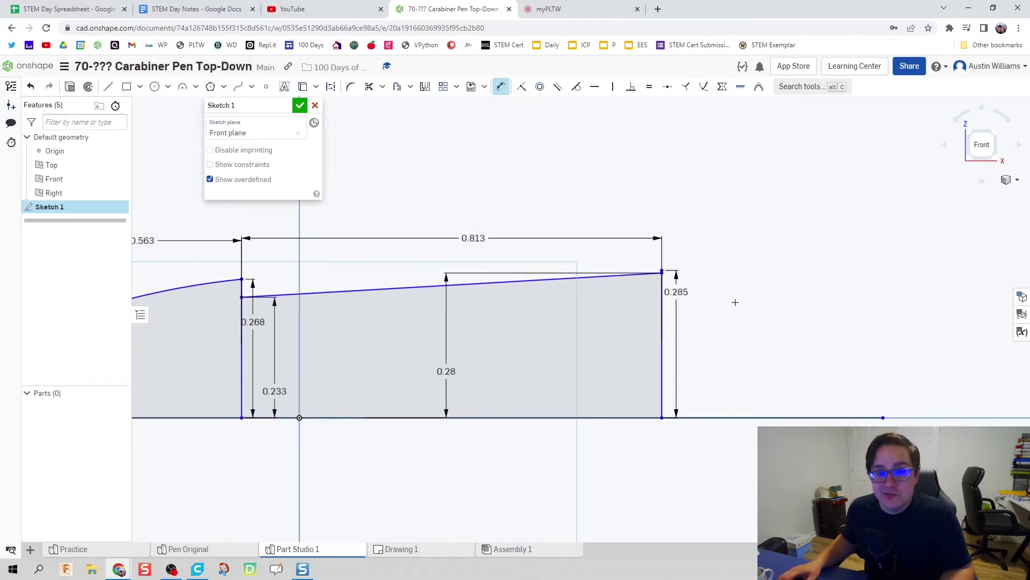
{"action": "scroll", "coordinate": [731, 291], "scroll_direction": "up", "scroll_amount": 3}
{"action": "scroll", "coordinate": [612, 249], "scroll_direction": "up", "scroll_amount": 3}
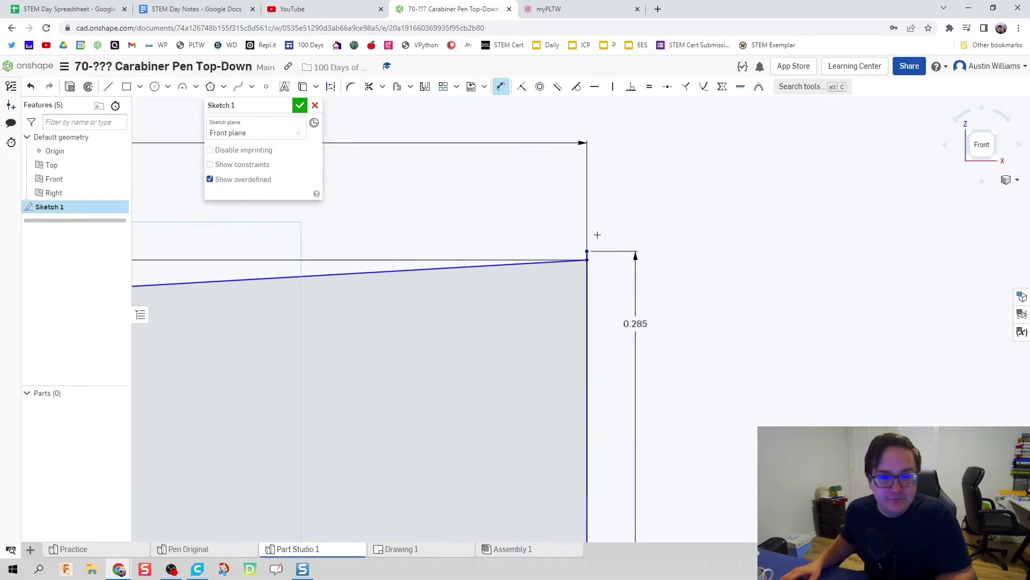
{"action": "key", "text": "l"}
{"action": "scroll", "coordinate": [695, 272], "scroll_direction": "down", "scroll_amount": 4}
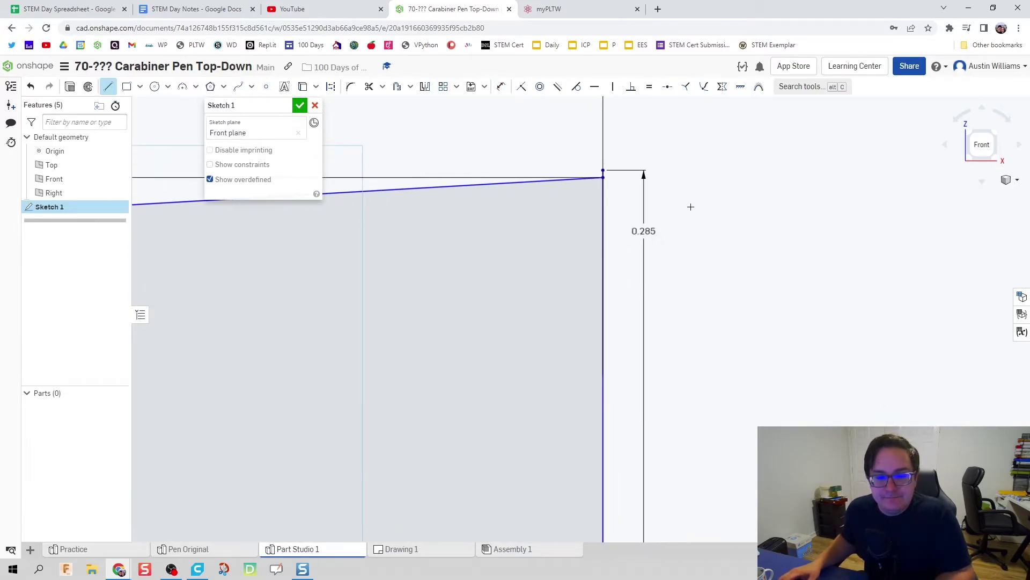
{"action": "left_click", "coordinate": [717, 432]}
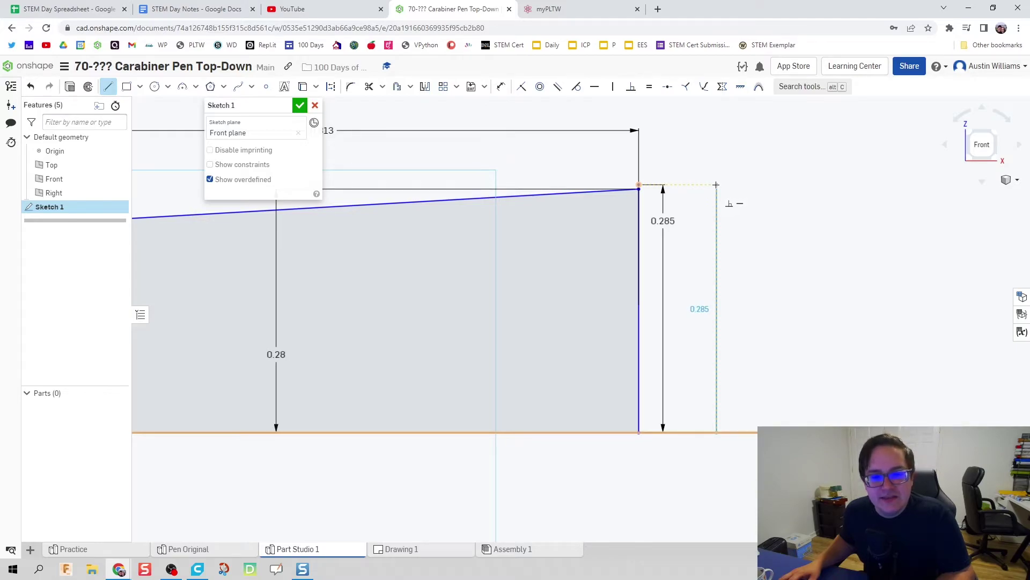
{"action": "left_click", "coordinate": [716, 185]}
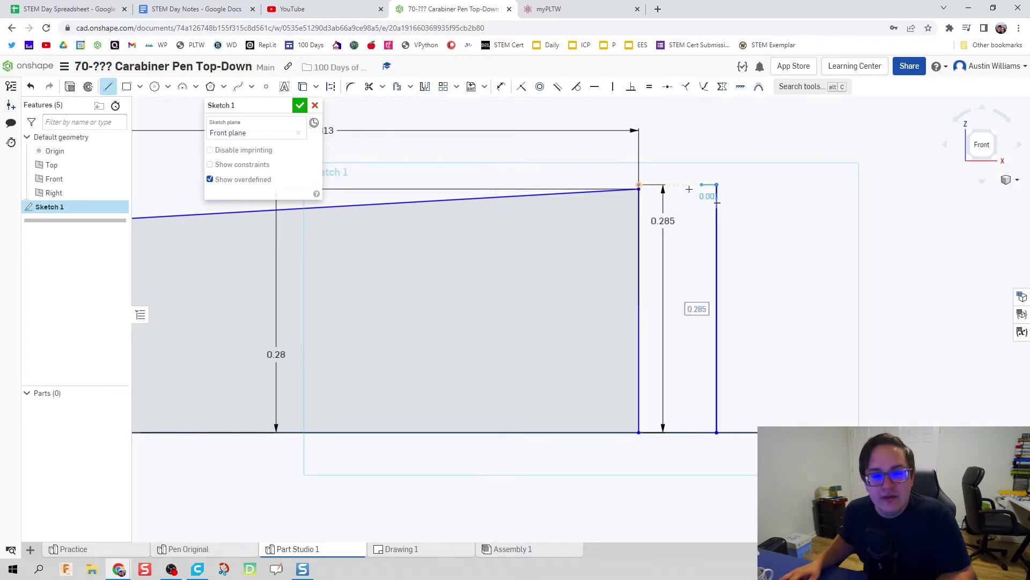
{"action": "left_click", "coordinate": [638, 187]}
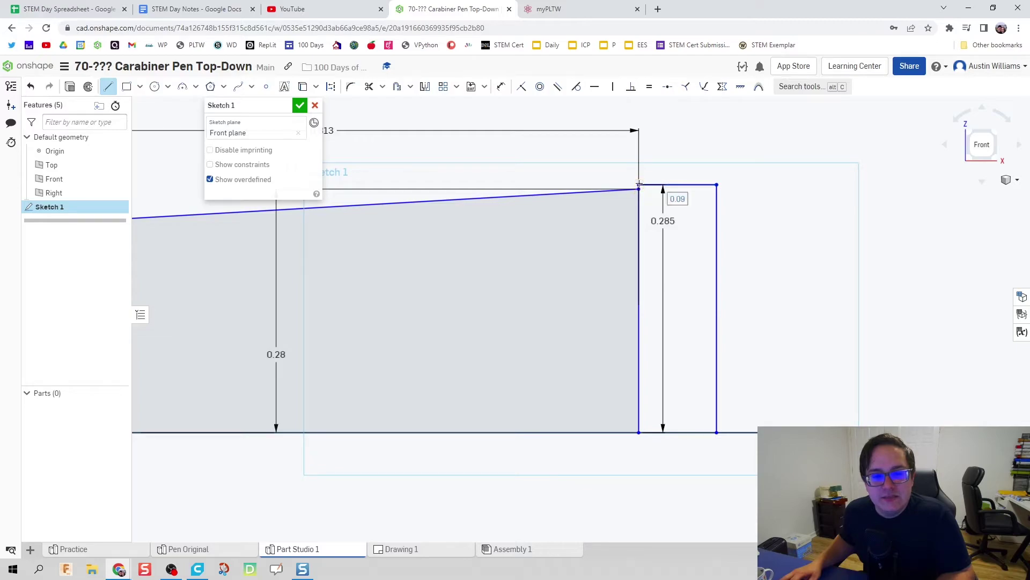
{"action": "key", "text": "Escape"}
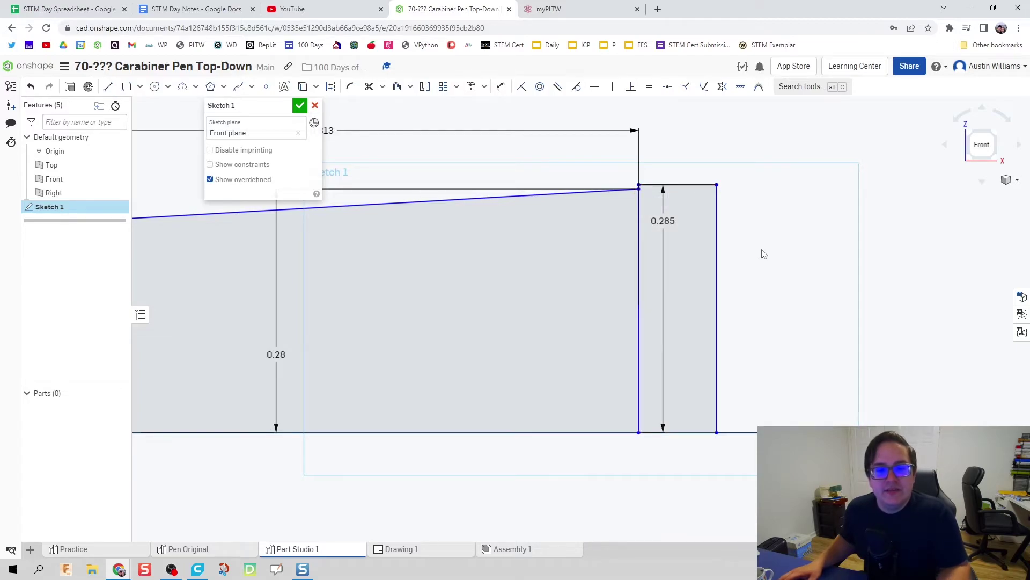
Dimension the fourth vertical line's height as 0.285 in and select that dimension
{"action": "left_click", "coordinate": [717, 279]}
{"action": "left_click", "coordinate": [706, 282]}
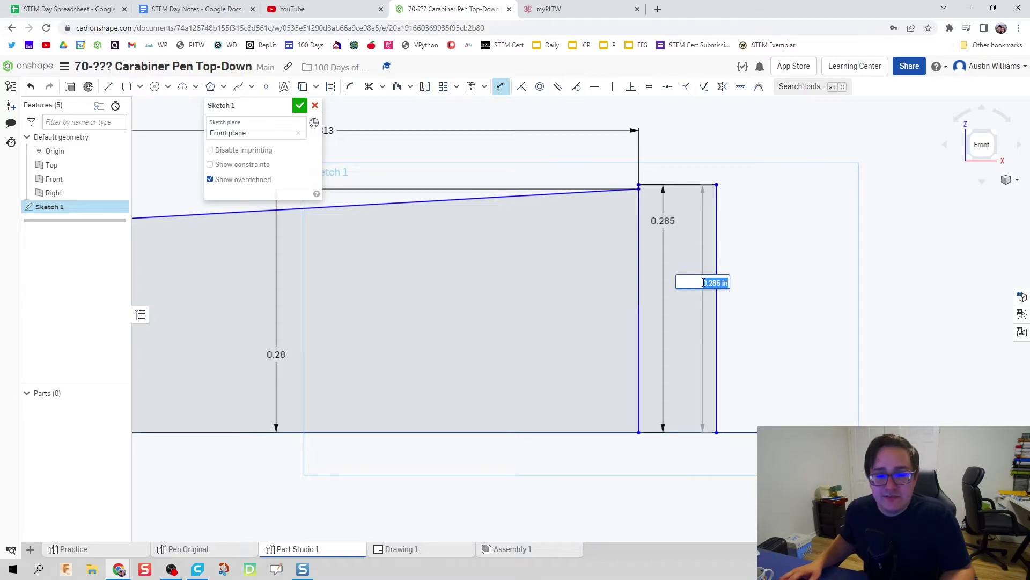
{"action": "key", "text": "Return"}
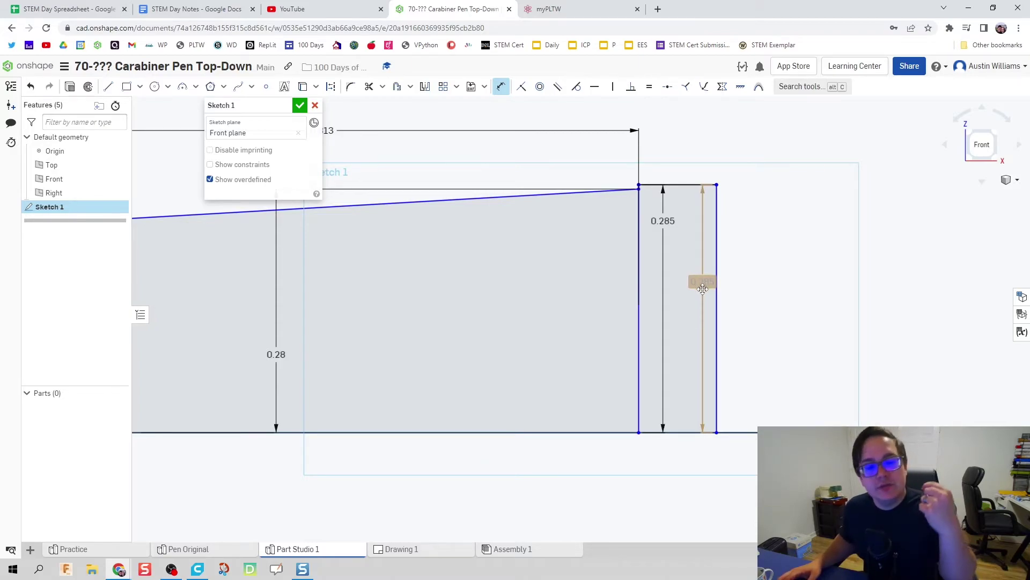
{"action": "left_click", "coordinate": [703, 289]}
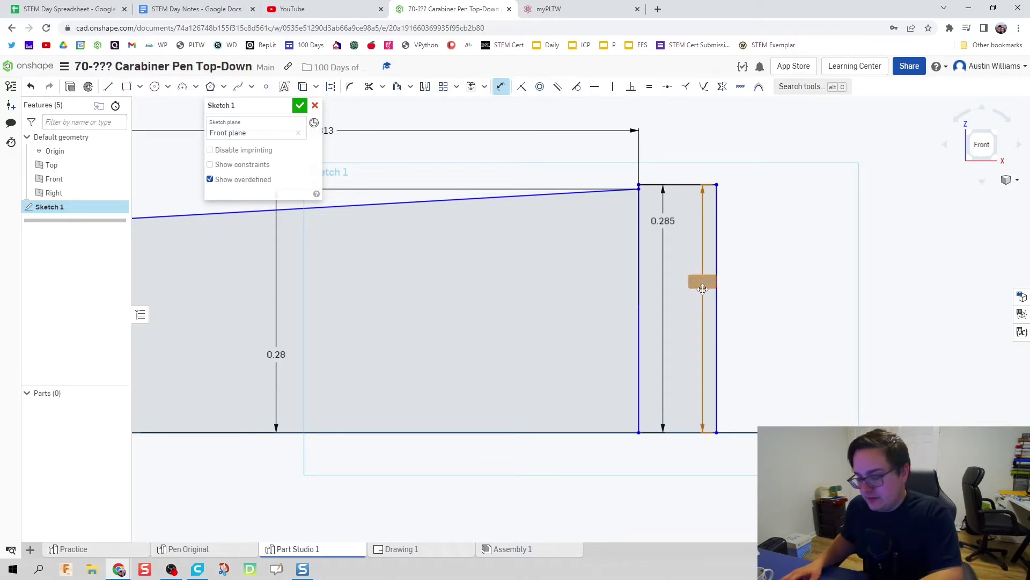
Delete the duplicate height dimension beside the fourth vertical line and dimension the distance between the third and fourth vertical lines as 0.075 in
{"action": "key", "text": "Delete"}
{"action": "key", "text": "Escape"}
{"action": "left_click", "coordinate": [643, 326]}
{"action": "left_click", "coordinate": [717, 268]}
{"action": "left_click", "coordinate": [675, 145]}
{"action": "left_click", "coordinate": [675, 145]}
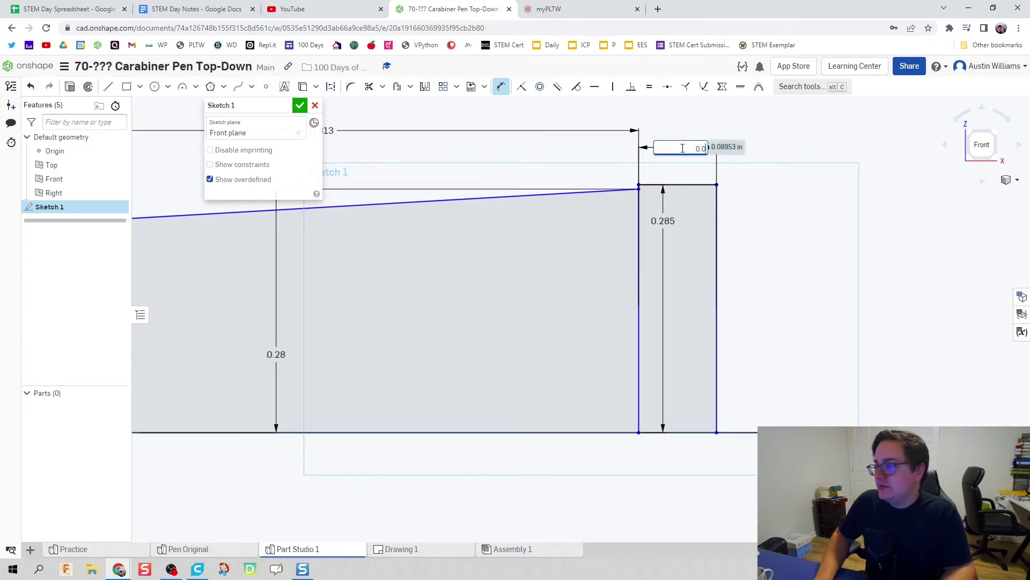
{"action": "type", "text": "0.075"}
{"action": "key", "text": "Return"}
Draw a fifth vertical line about 0.27 in tall near the axis line's end and a horizontal line about 0.331 in long back to the fourth
{"action": "scroll", "coordinate": [592, 234], "scroll_direction": "down", "scroll_amount": 5}
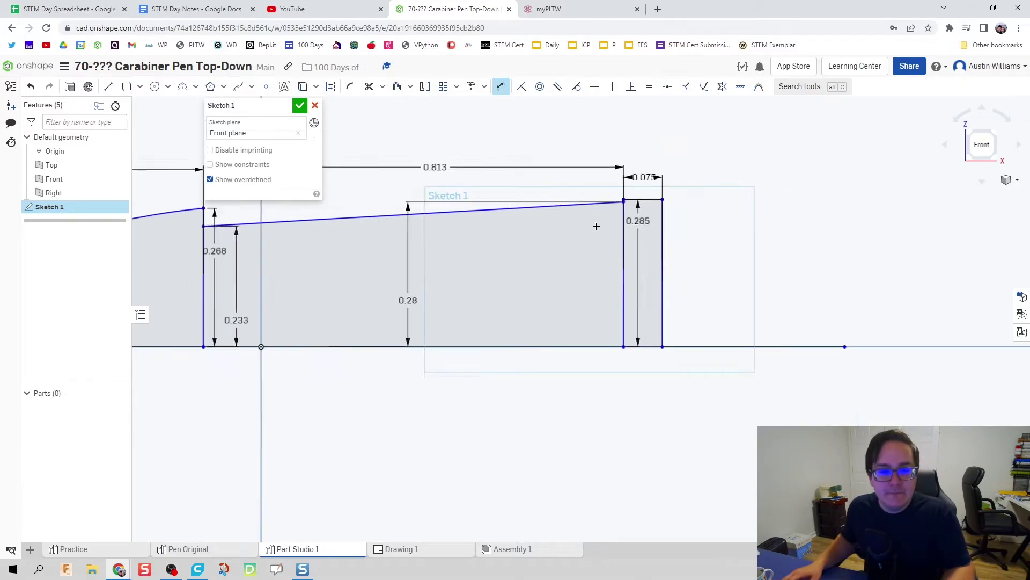
{"action": "middle_click_drag", "start_coordinate": [593, 234], "coordinate": [598, 269]}
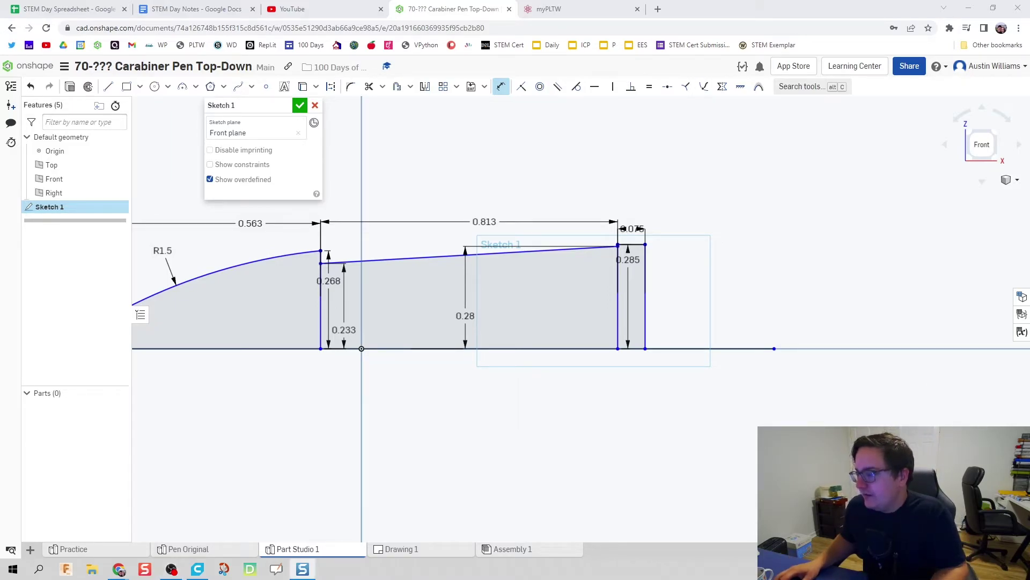
{"action": "scroll", "coordinate": [837, 285], "scroll_direction": "up", "scroll_amount": 1}
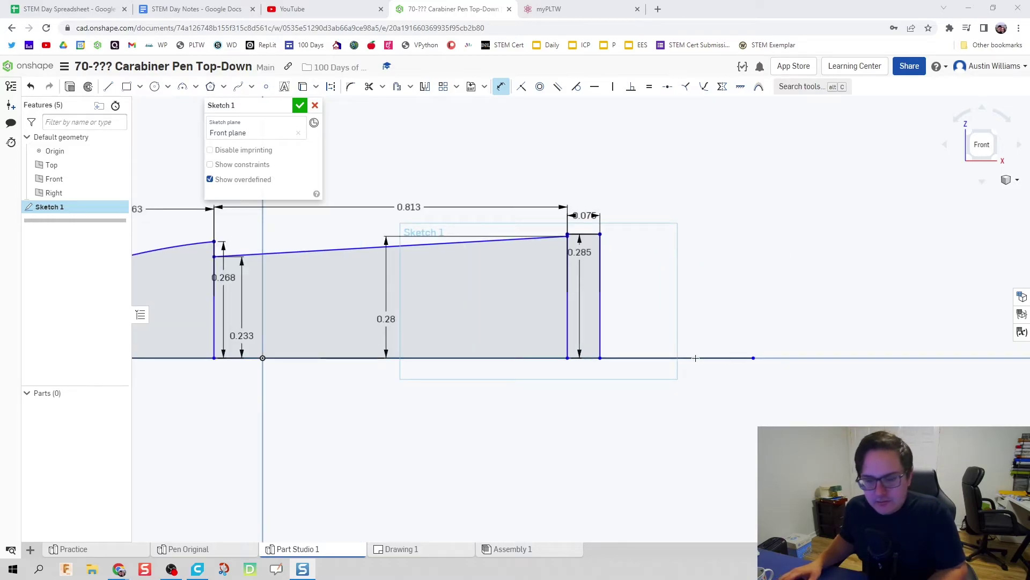
{"action": "left_click", "coordinate": [743, 357]}
{"action": "key", "text": "Escape"}
{"action": "key", "text": "l"}
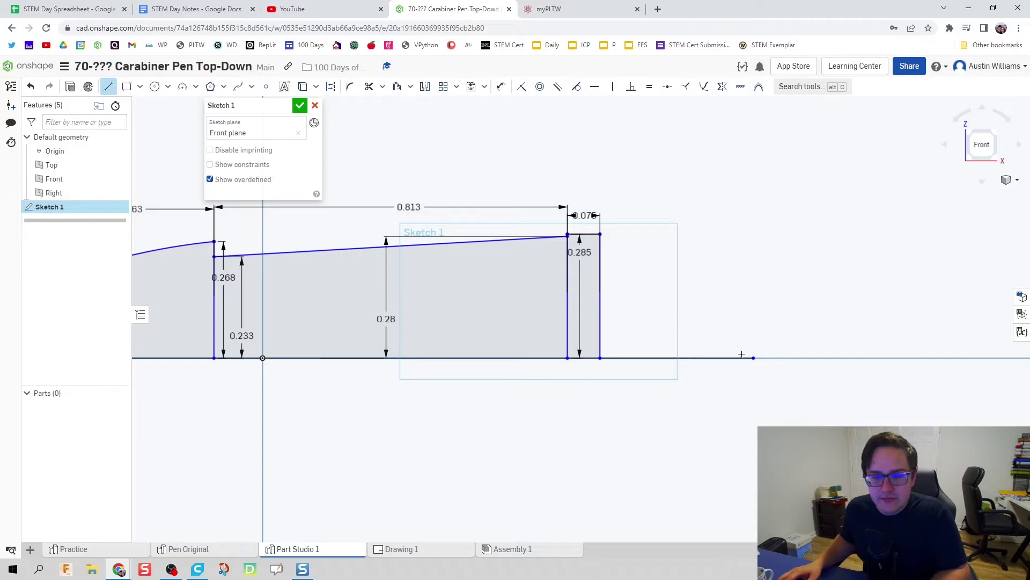
{"action": "left_click", "coordinate": [743, 357]}
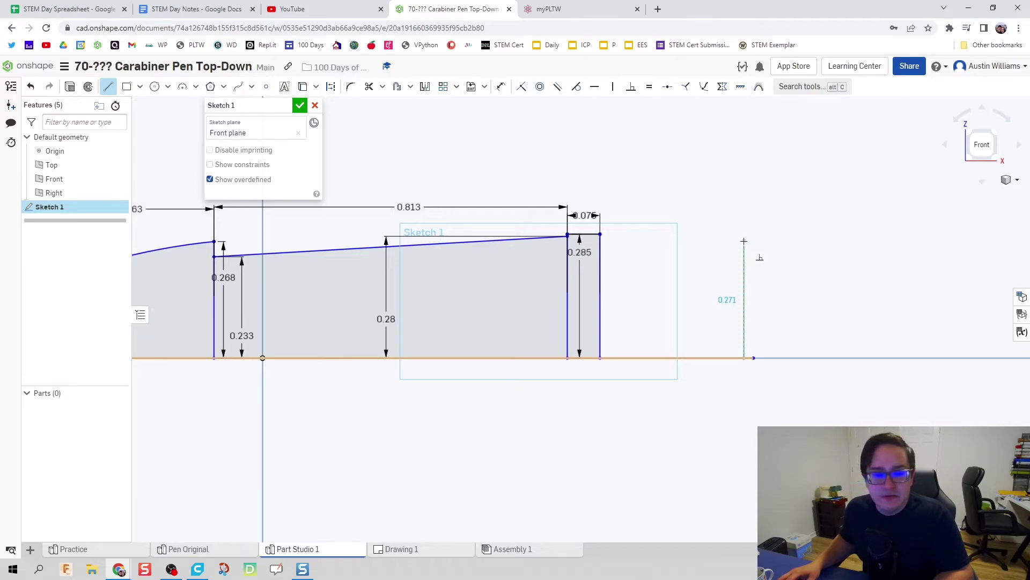
{"action": "left_click", "coordinate": [744, 241]}
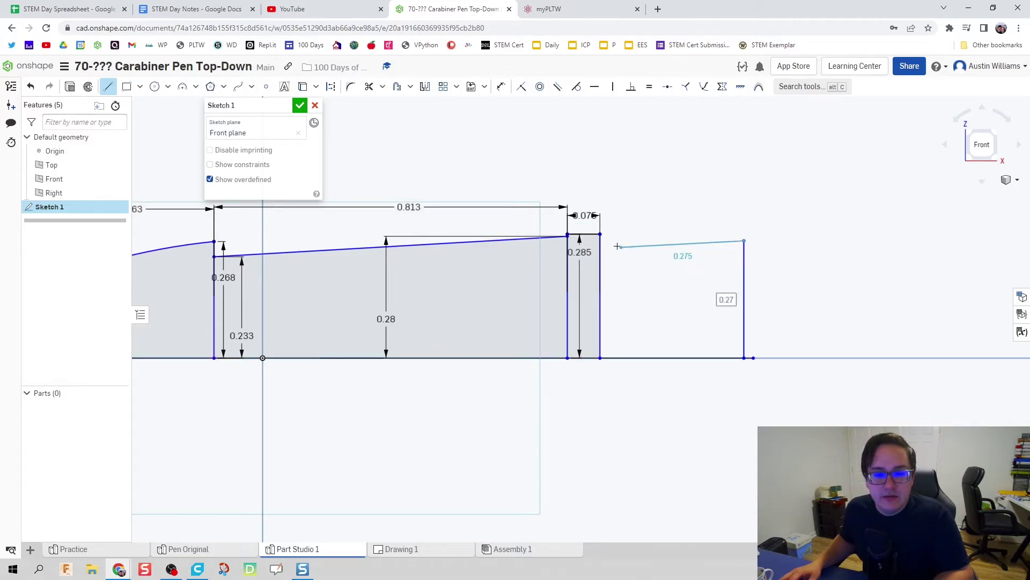
{"action": "scroll", "coordinate": [601, 242], "scroll_direction": "up", "scroll_amount": 4}
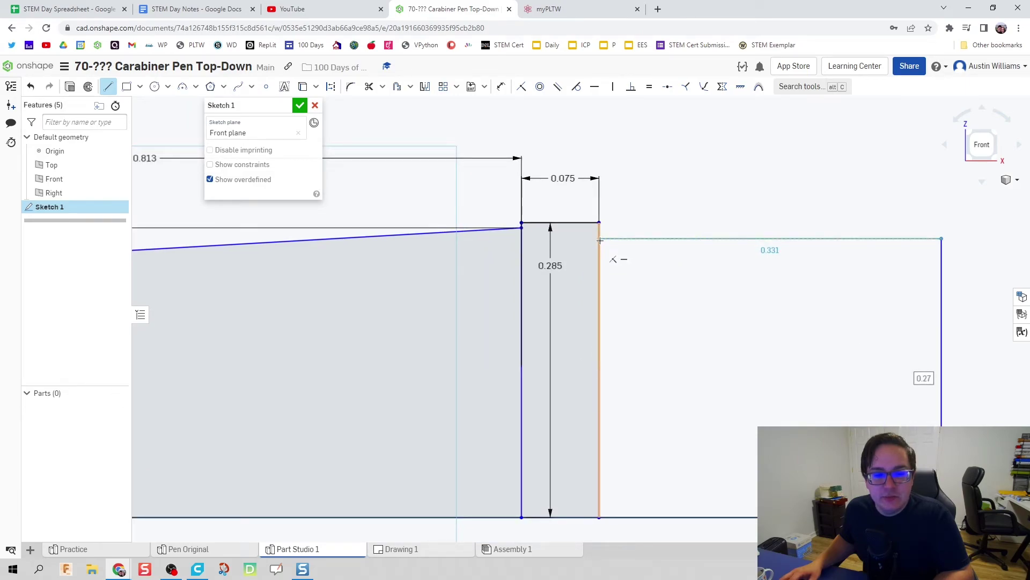
{"action": "left_click", "coordinate": [600, 241]}
{"action": "scroll", "coordinate": [688, 255], "scroll_direction": "down", "scroll_amount": 2}
{"action": "key", "text": "Escape"}
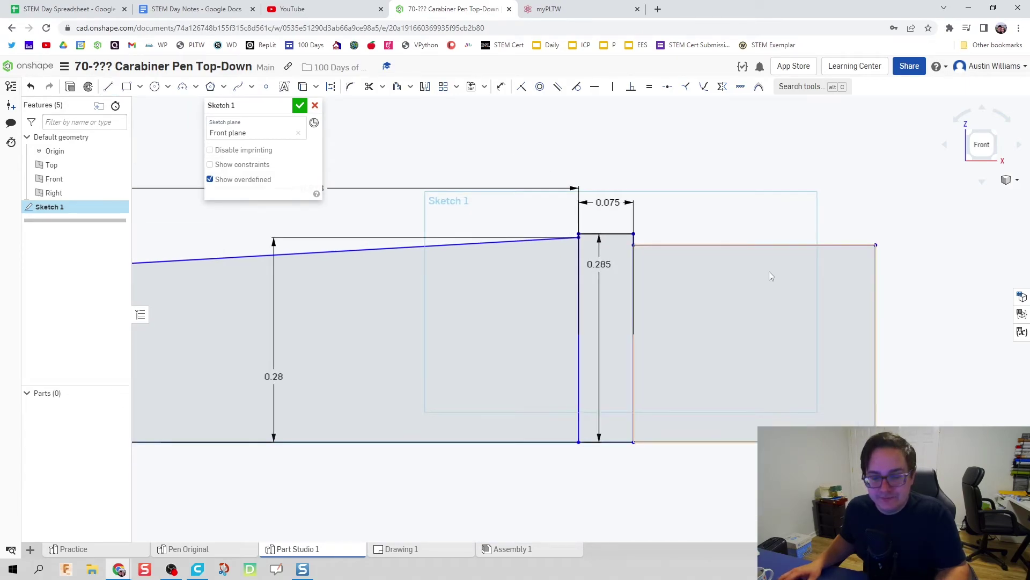
Dimension the horizontal line between the fourth and fifth vertical lines as 0.375 in
{"action": "key", "text": "u"}
{"action": "left_click", "coordinate": [770, 247]}
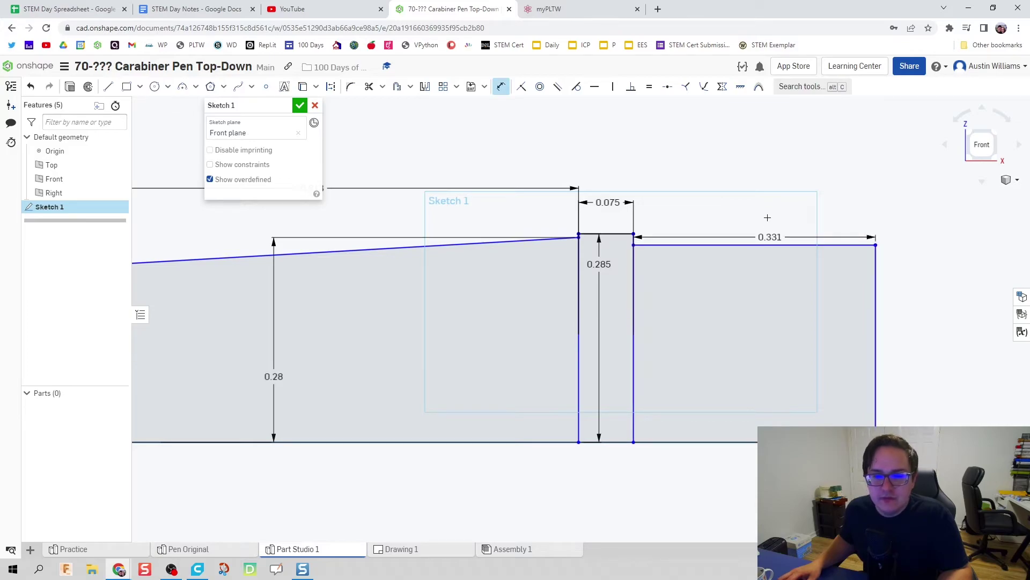
{"action": "left_click", "coordinate": [767, 207]}
{"action": "type", "text": "0.375"}
{"action": "key", "text": "Return"}
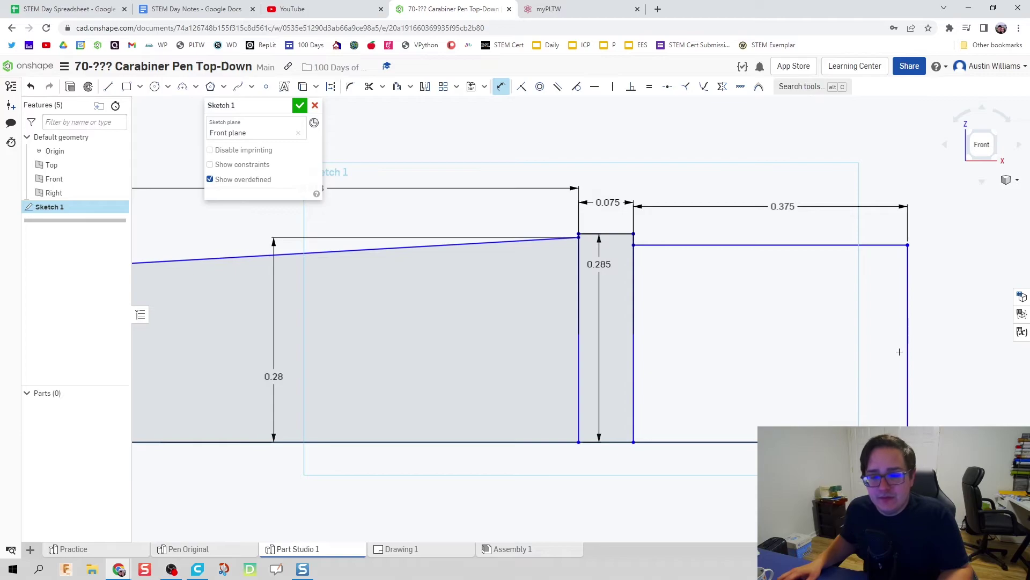
Dimension the fifth vertical line's height as 0.28 in
{"action": "left_click", "coordinate": [908, 356]}
{"action": "left_click", "coordinate": [932, 353]}
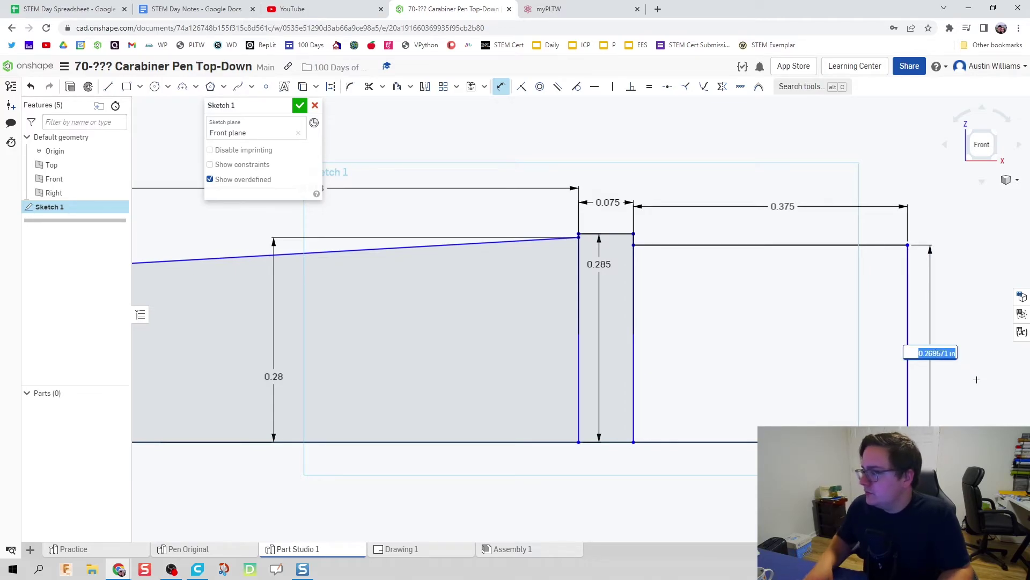
{"action": "type", "text": "0"}
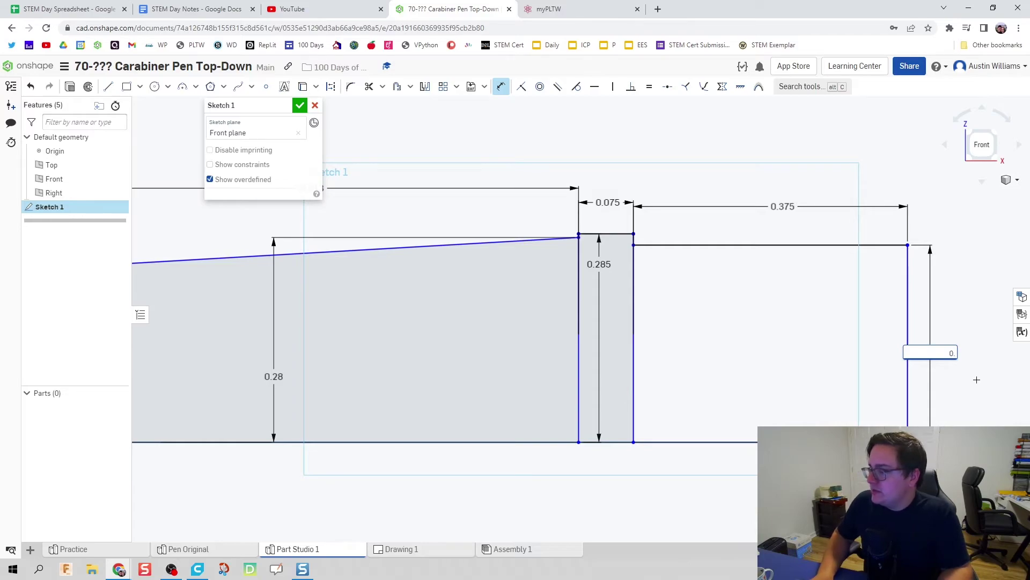
{"action": "type", "text": ".28"}
{"action": "key", "text": "Return"}
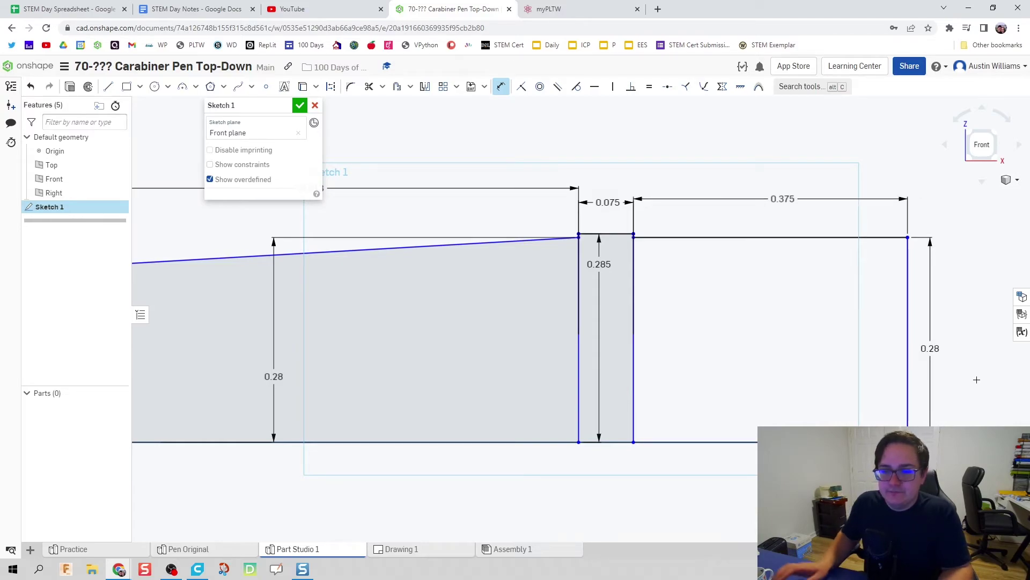
{"action": "scroll", "coordinate": [846, 368], "scroll_direction": "up", "scroll_amount": 2}
{"action": "scroll", "coordinate": [736, 361], "scroll_direction": "down", "scroll_amount": 2}
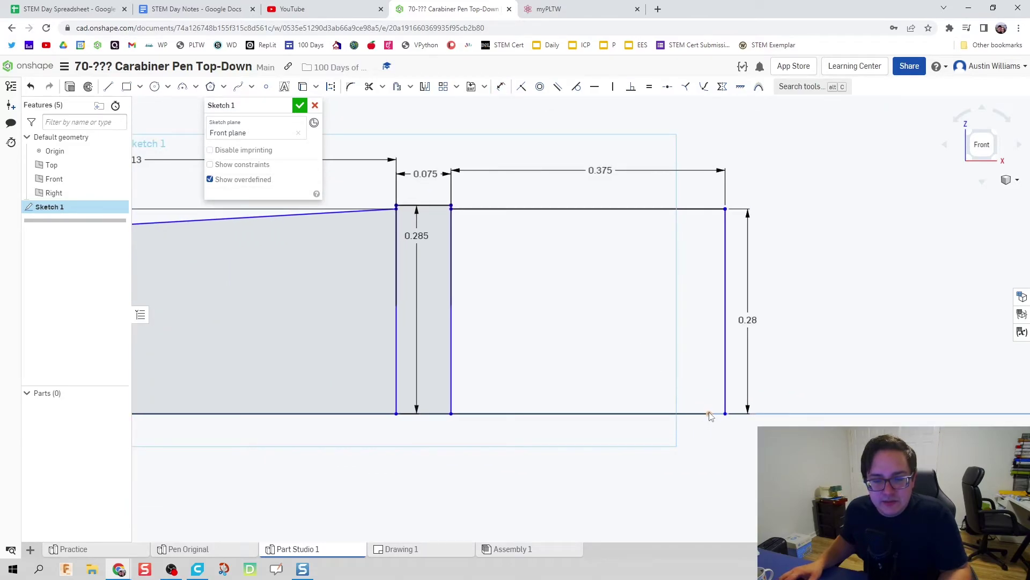
Close the last profile section with a line about 0.037 in long from the axis line's end past the fifth vertical line
{"action": "key", "text": "l"}
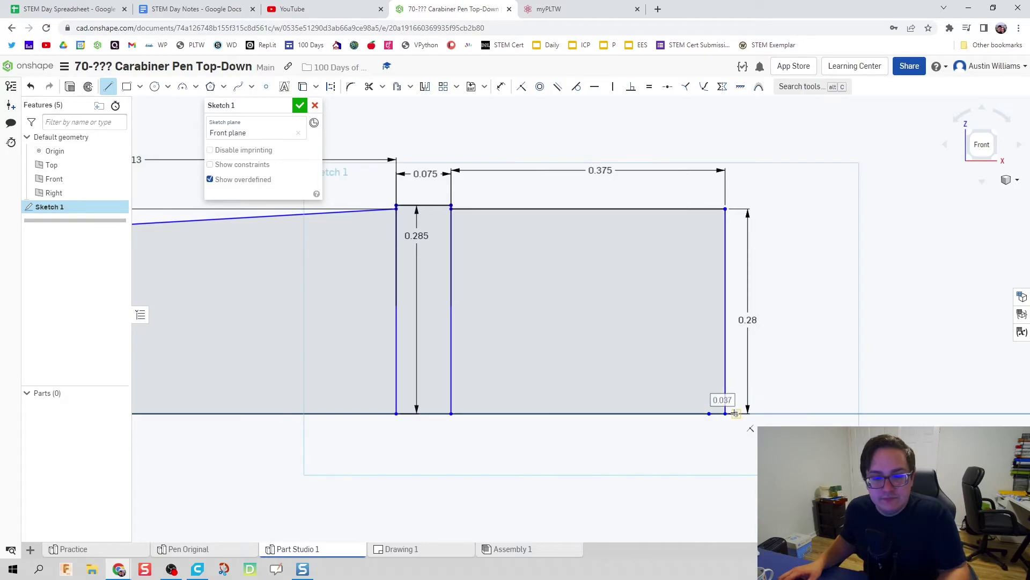
{"action": "scroll", "coordinate": [591, 445], "scroll_direction": "down", "scroll_amount": 4}
{"action": "key", "text": "Escape"}
{"action": "scroll", "coordinate": [563, 451], "scroll_direction": "up", "scroll_amount": 3}
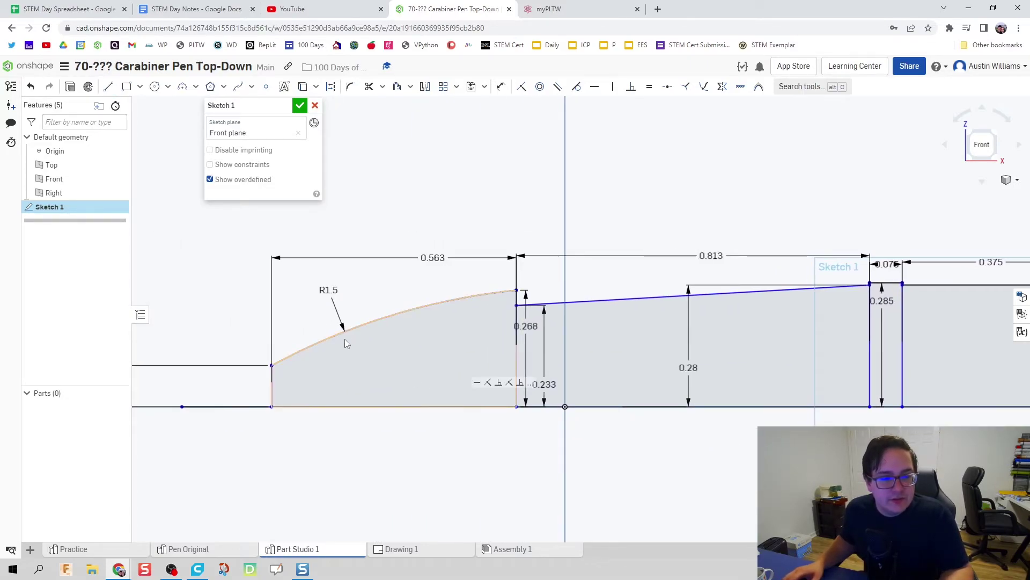
Move the 0.095, 0.268 and 0.28 in height dimensions close to the vertical lines they belong to and finish the sketch
{"action": "middle_click_drag", "start_coordinate": [423, 329], "coordinate": [331, 324]}
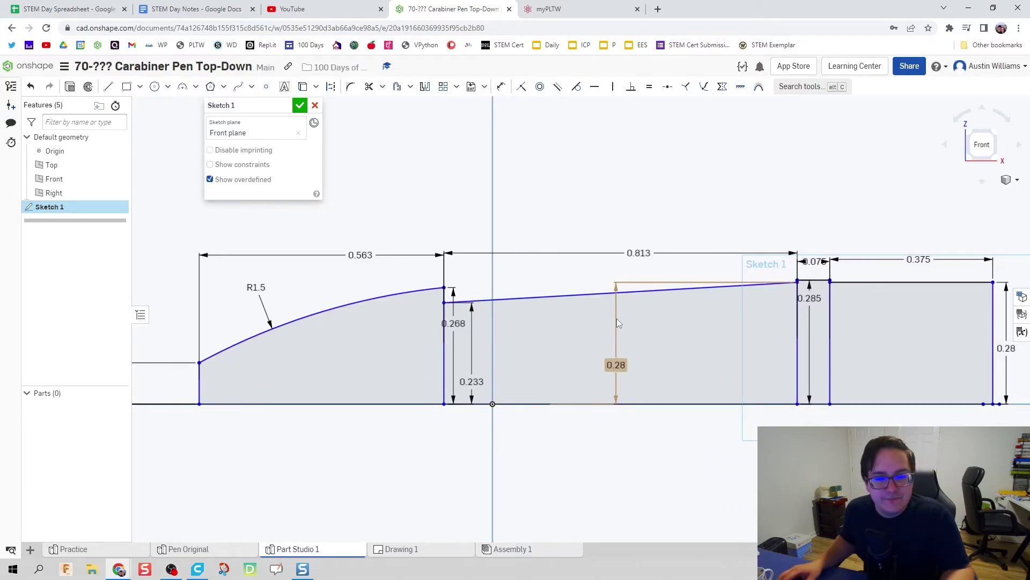
{"action": "middle_click_drag", "start_coordinate": [617, 318], "coordinate": [581, 318]}
{"action": "middle_click_drag", "start_coordinate": [392, 369], "coordinate": [675, 365]}
{"action": "left_click_drag", "start_coordinate": [303, 372], "coordinate": [556, 373]}
{"action": "middle_click_drag", "start_coordinate": [681, 375], "coordinate": [550, 376]}
{"action": "scroll", "coordinate": [426, 379], "scroll_direction": "down", "scroll_amount": 2}
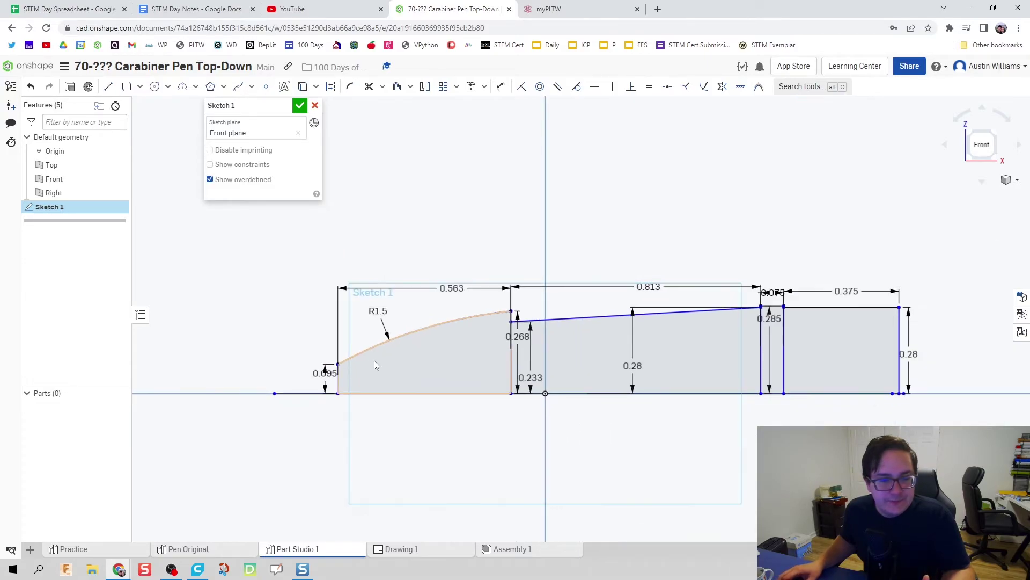
{"action": "middle_click_drag", "start_coordinate": [370, 361], "coordinate": [320, 359]}
{"action": "mouse_move", "coordinate": [435, 333]}
{"action": "left_mouse_down"}
{"action": "mouse_move", "coordinate": [412, 337]}
{"action": "mouse_move", "coordinate": [440, 349]}
{"action": "left_mouse_up"}
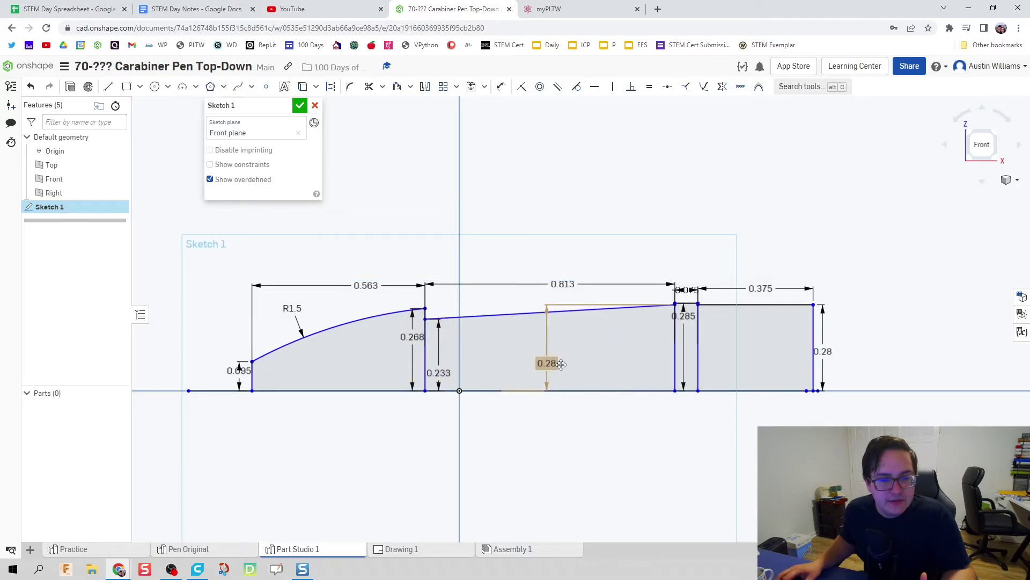
{"action": "left_click_drag", "start_coordinate": [615, 363], "coordinate": [663, 361]}
{"action": "scroll", "coordinate": [697, 351], "scroll_direction": "up", "scroll_amount": 3}
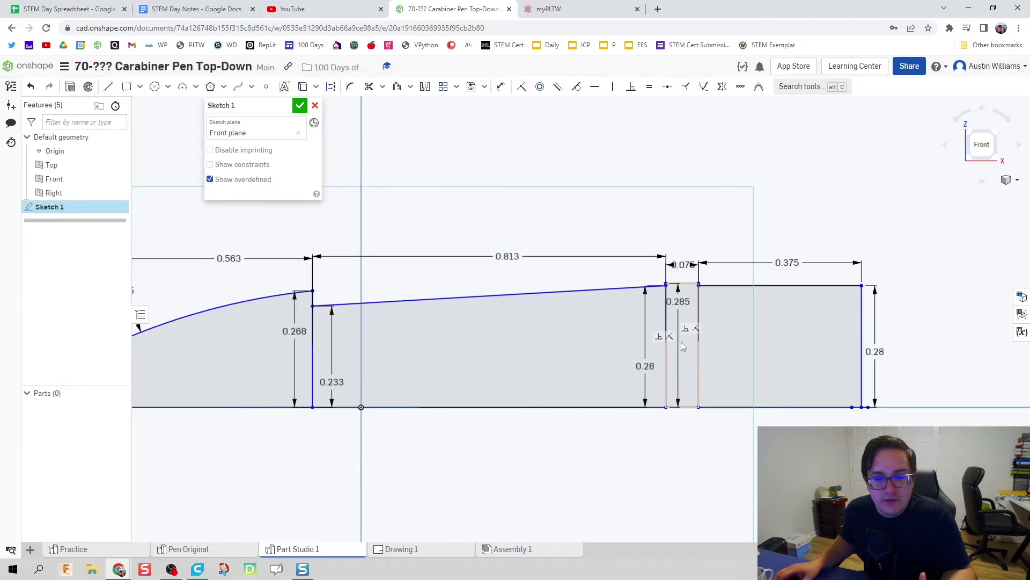
{"action": "scroll", "coordinate": [617, 321], "scroll_direction": "up", "scroll_amount": 2}
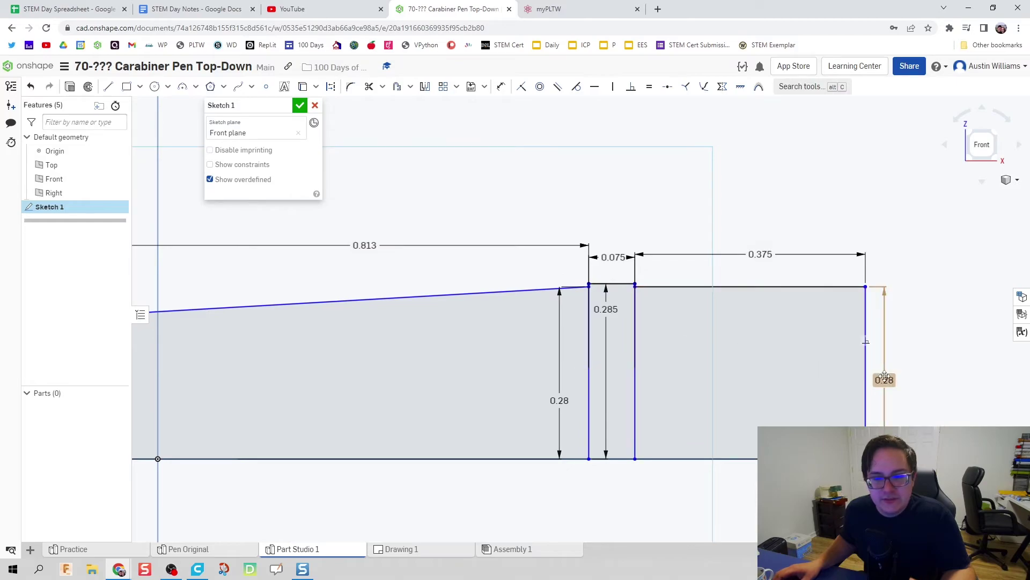
{"action": "scroll", "coordinate": [644, 316], "scroll_direction": "down", "scroll_amount": 2}
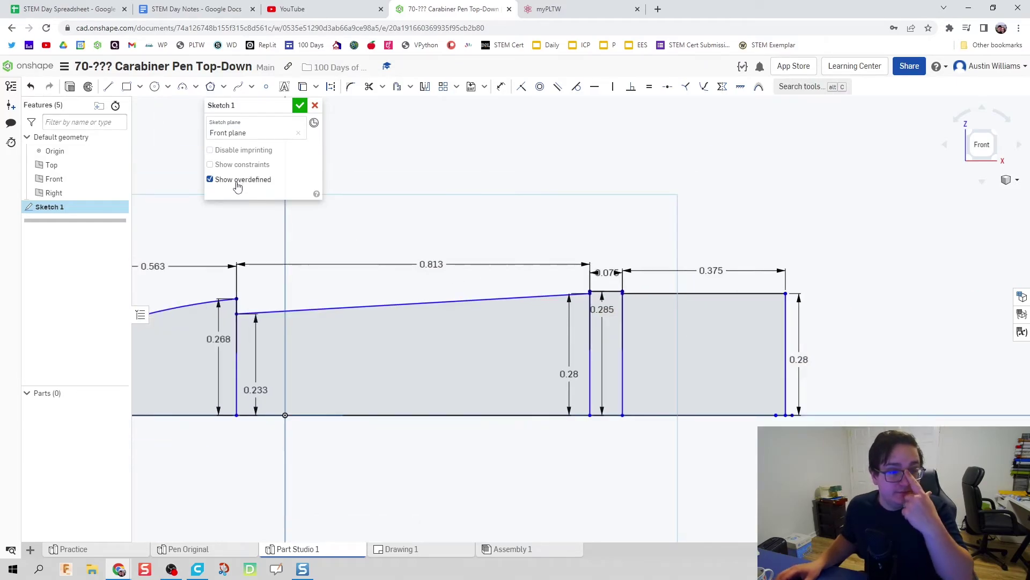
{"action": "left_click", "coordinate": [300, 105]}
{"action": "scroll", "coordinate": [263, 236], "scroll_direction": "down", "scroll_amount": 3}
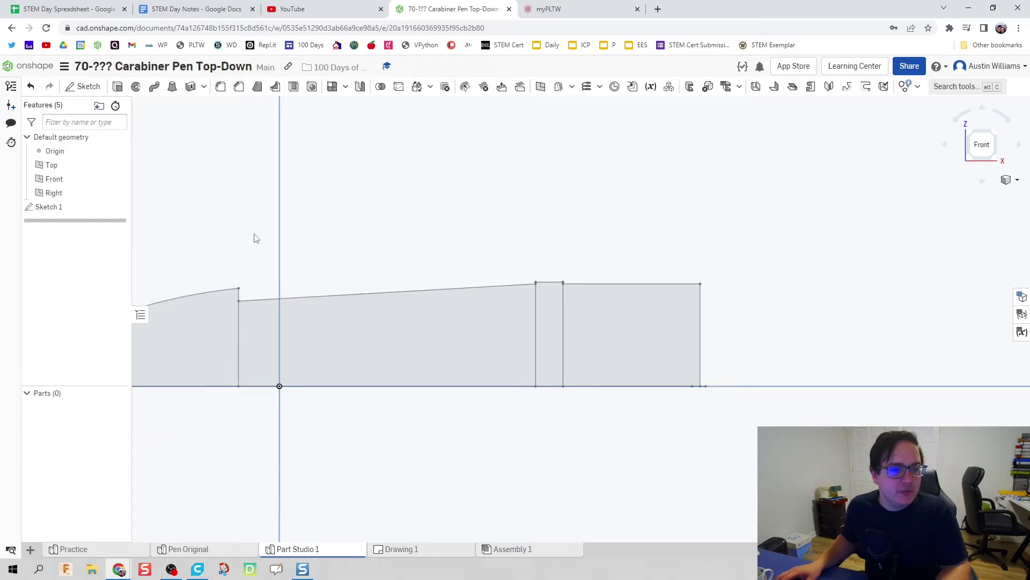
Revolve all four profile regions of Sketch 1 into a new solid, fully around the axis line
{"action": "right_click_drag", "start_coordinate": [379, 252], "coordinate": [406, 286]}
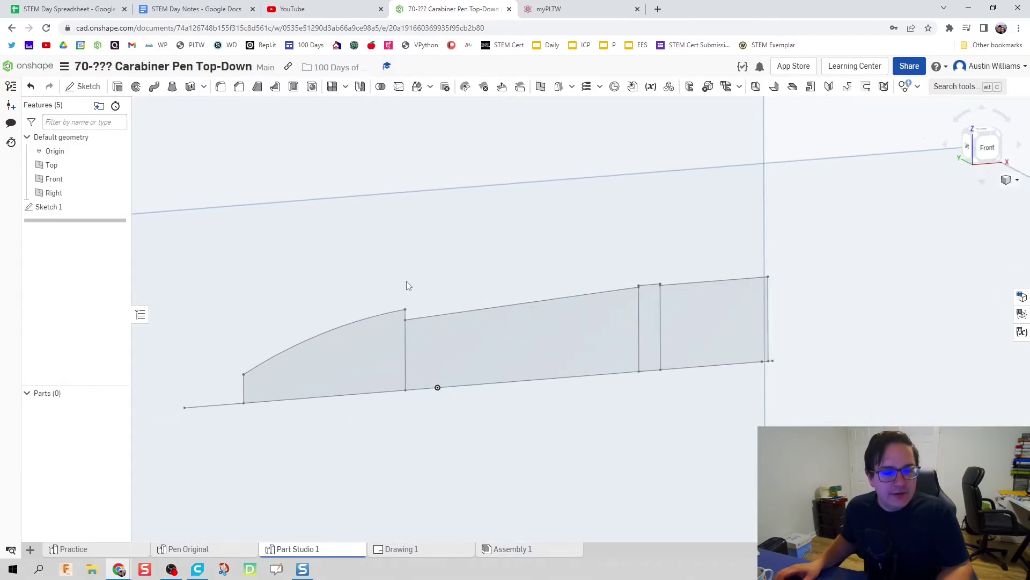
{"action": "scroll", "coordinate": [442, 279], "scroll_direction": "up", "scroll_amount": 2}
{"action": "middle_click_drag", "start_coordinate": [446, 262], "coordinate": [404, 264]}
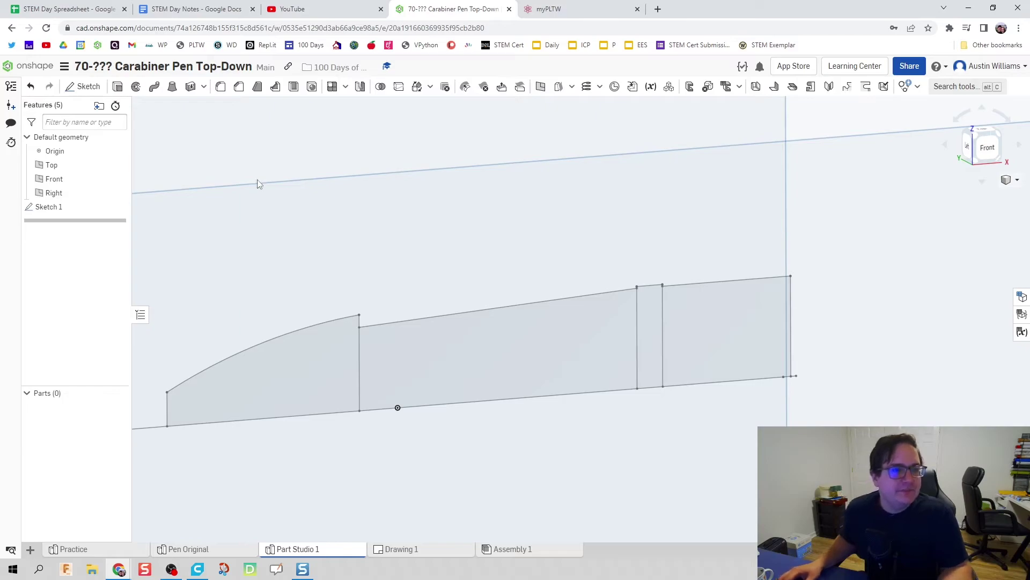
{"action": "left_click", "coordinate": [137, 87]}
{"action": "mouse_move", "coordinate": [353, 291]}
{"action": "middle_mouse_down"}
{"action": "mouse_move", "coordinate": [462, 290]}
{"action": "mouse_move", "coordinate": [358, 290]}
{"action": "middle_mouse_up"}
{"action": "left_click", "coordinate": [362, 362]}
{"action": "left_click", "coordinate": [676, 332]}
{"action": "left_click", "coordinate": [692, 329]}
{"action": "left_click", "coordinate": [767, 322]}
{"action": "left_click", "coordinate": [255, 210]}
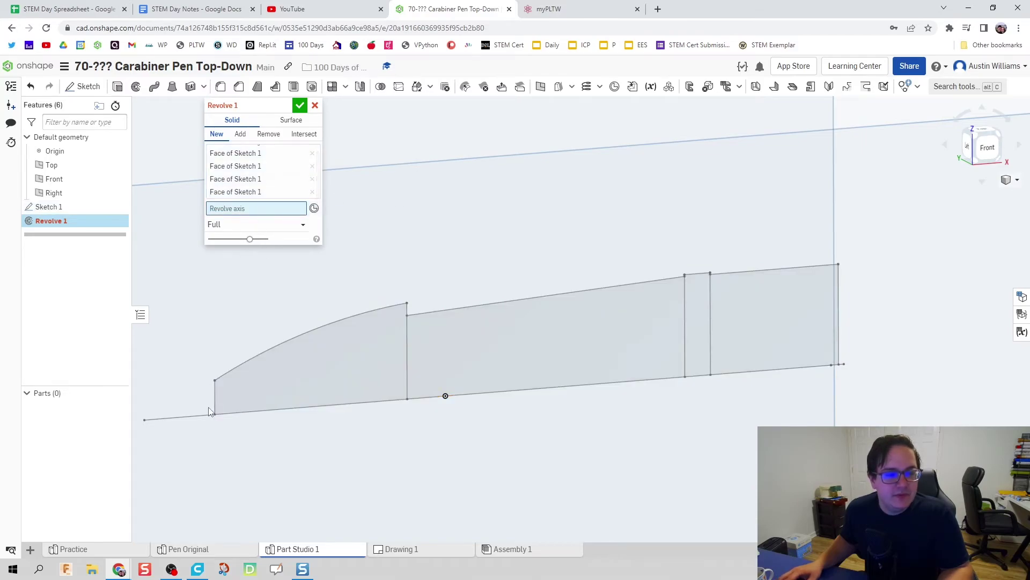
{"action": "left_click", "coordinate": [195, 415]}
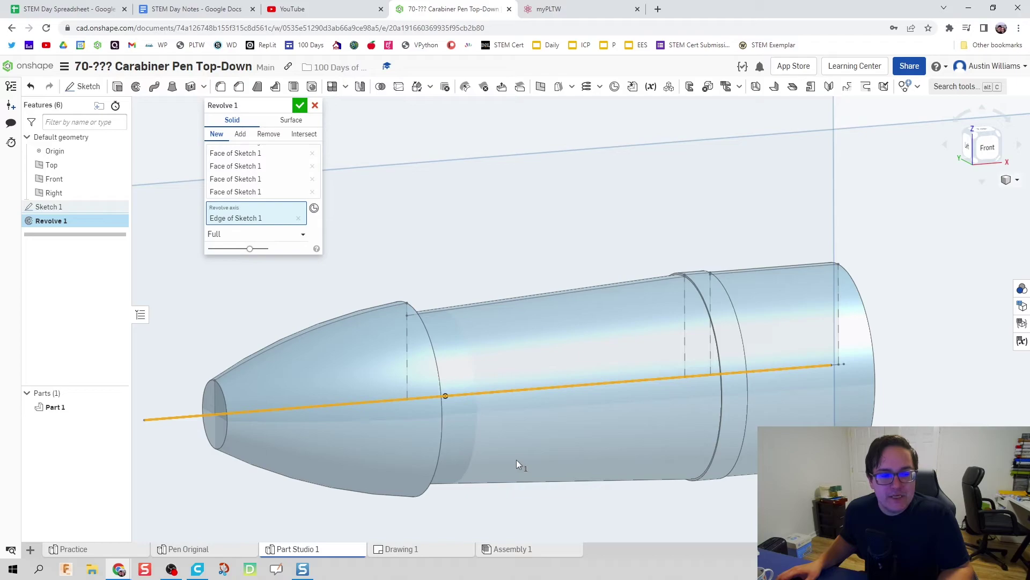
{"action": "left_click", "coordinate": [299, 106]}
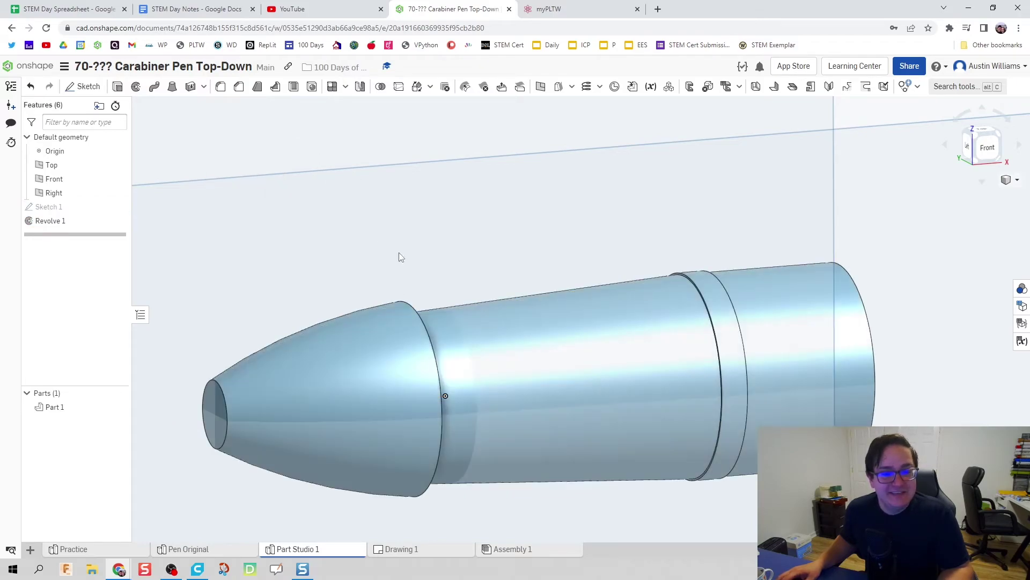
Hide the Top, Front and Right planes
{"action": "right_click_drag", "start_coordinate": [489, 304], "coordinate": [450, 310]}
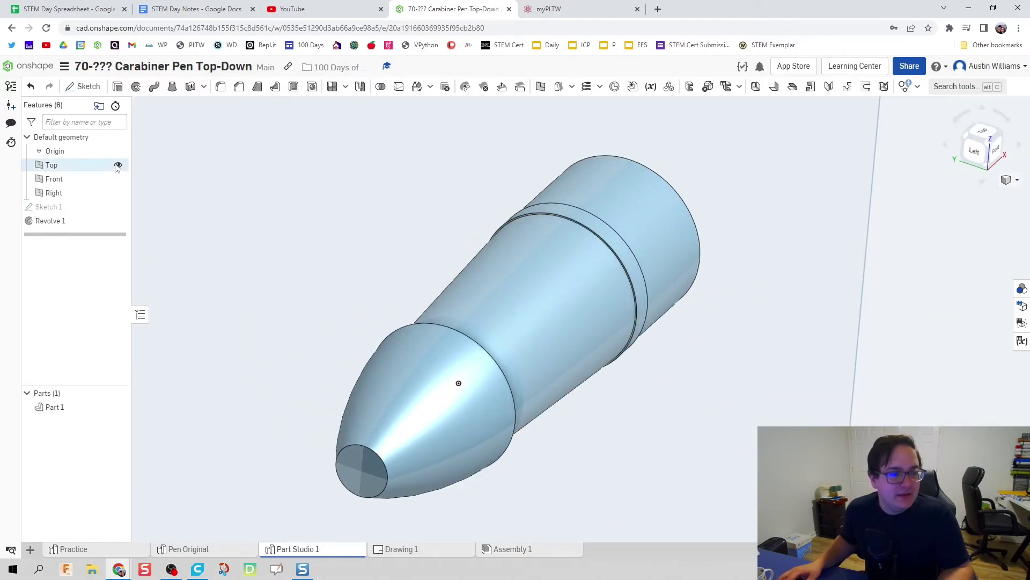
{"action": "left_click", "coordinate": [118, 165]}
{"action": "left_click", "coordinate": [118, 178]}
{"action": "left_click", "coordinate": [118, 193]}
{"action": "right_click_drag", "start_coordinate": [316, 244], "coordinate": [333, 259]}
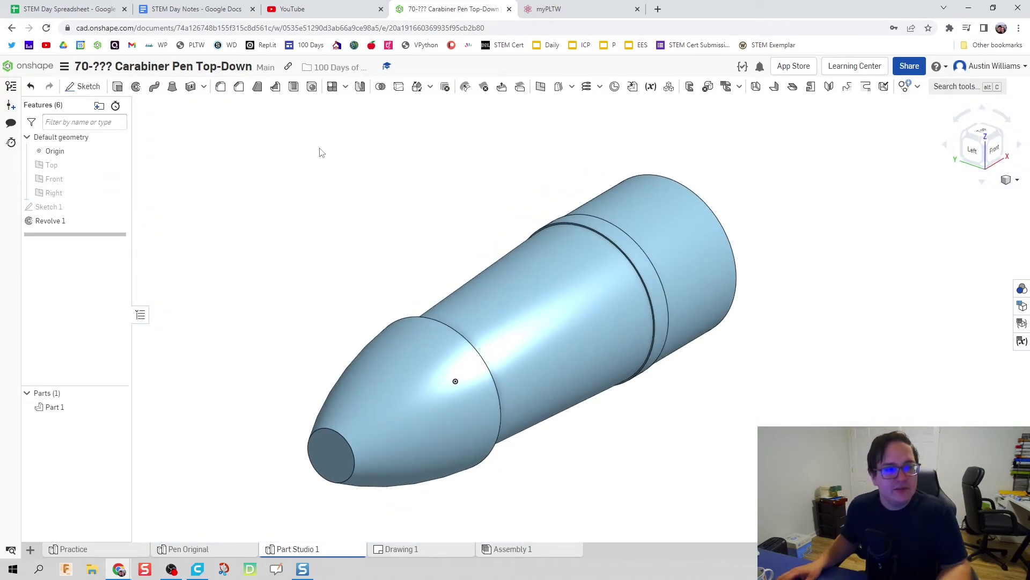
Shell the revolved body with a 0.035 in wall thickness, removing the large rear end face and the small tip face
{"action": "right_click_drag", "start_coordinate": [484, 166], "coordinate": [558, 279]}
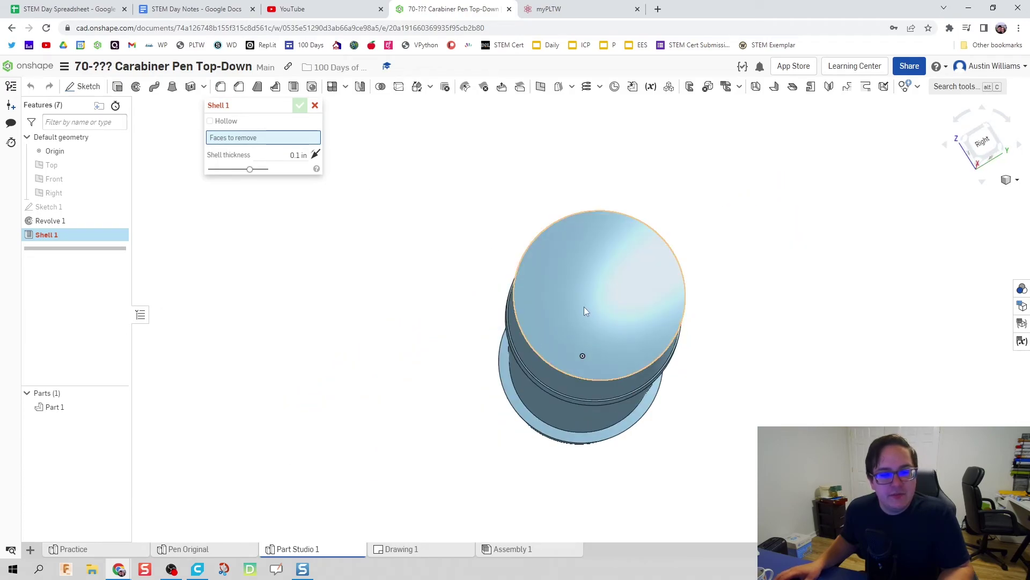
{"action": "left_click", "coordinate": [559, 296]}
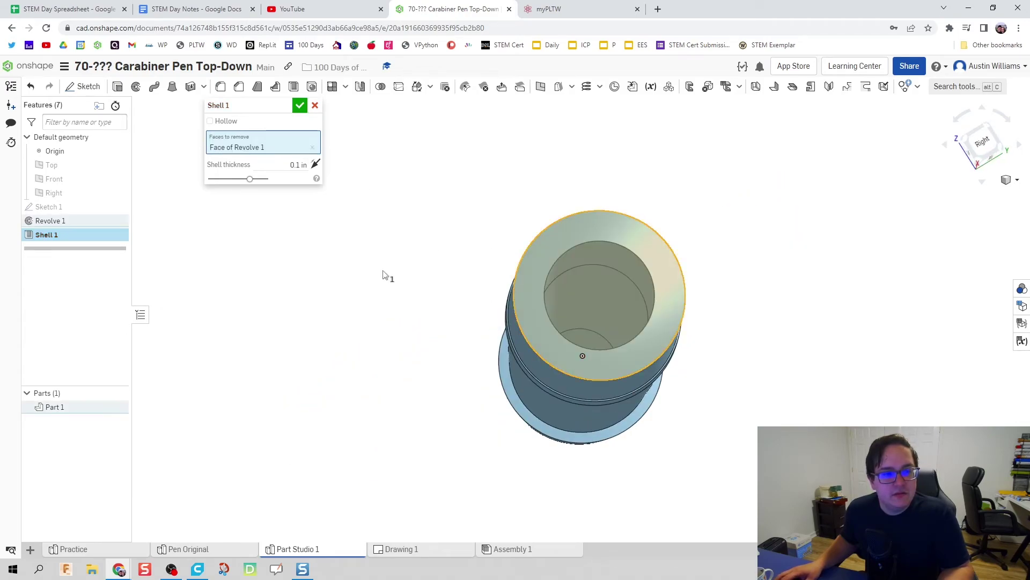
{"action": "right_click_drag", "start_coordinate": [398, 281], "coordinate": [412, 381]}
{"action": "left_click", "coordinate": [412, 380]}
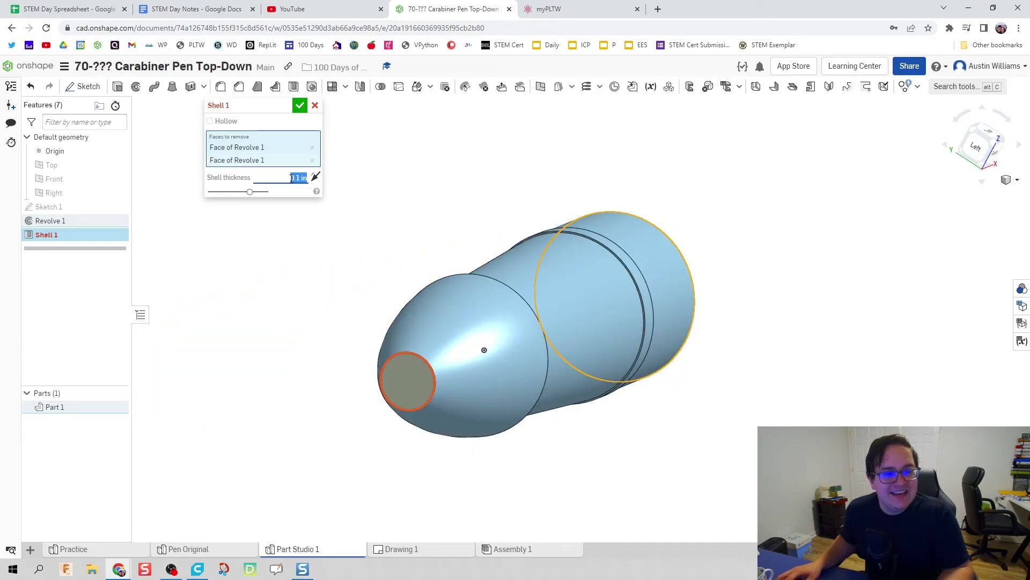
{"action": "left_click", "coordinate": [291, 178]}
{"action": "type", "text": "0.035"}
{"action": "key", "text": "Return"}
{"action": "right_click_drag", "start_coordinate": [593, 177], "coordinate": [518, 187]}
{"action": "left_click", "coordinate": [300, 105]}
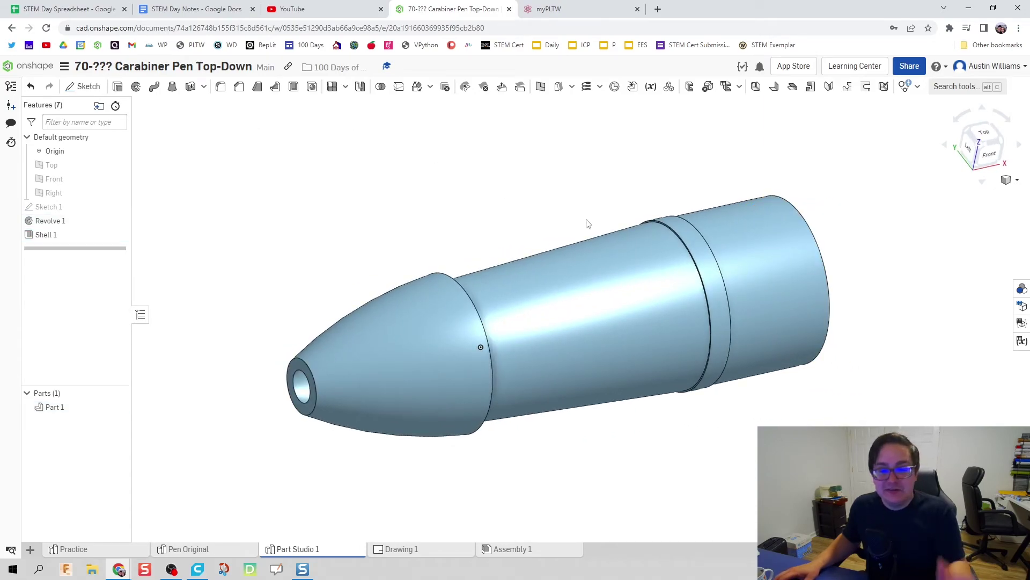
Create a clockwise helix on the outer cylindrical face at the body's rear end, defined by pitch, with a helical pitch of 1/20 in
{"action": "scroll", "coordinate": [585, 224], "scroll_direction": "down", "scroll_amount": 2}
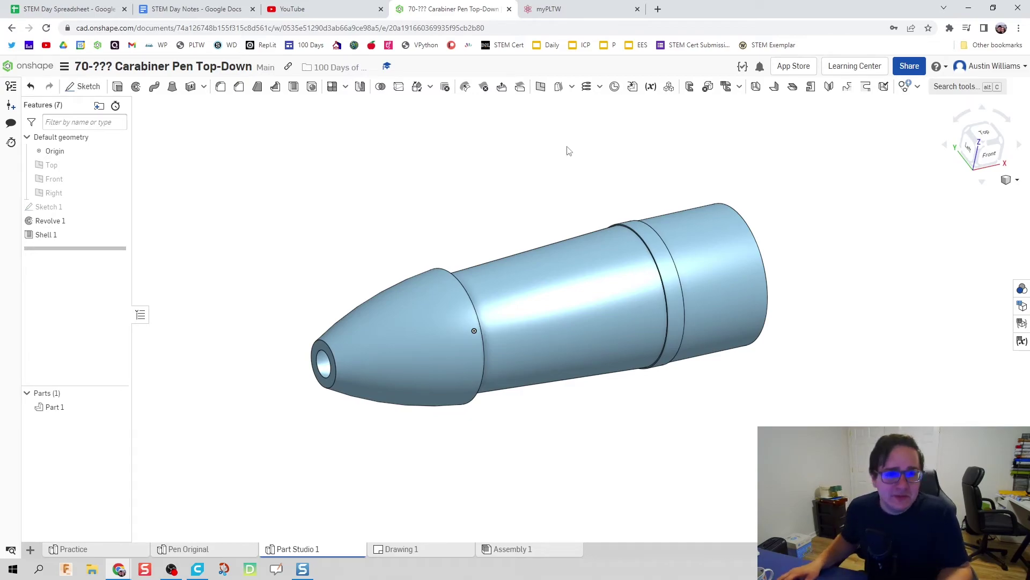
{"action": "left_click", "coordinate": [587, 87]}
{"action": "left_click", "coordinate": [700, 259]}
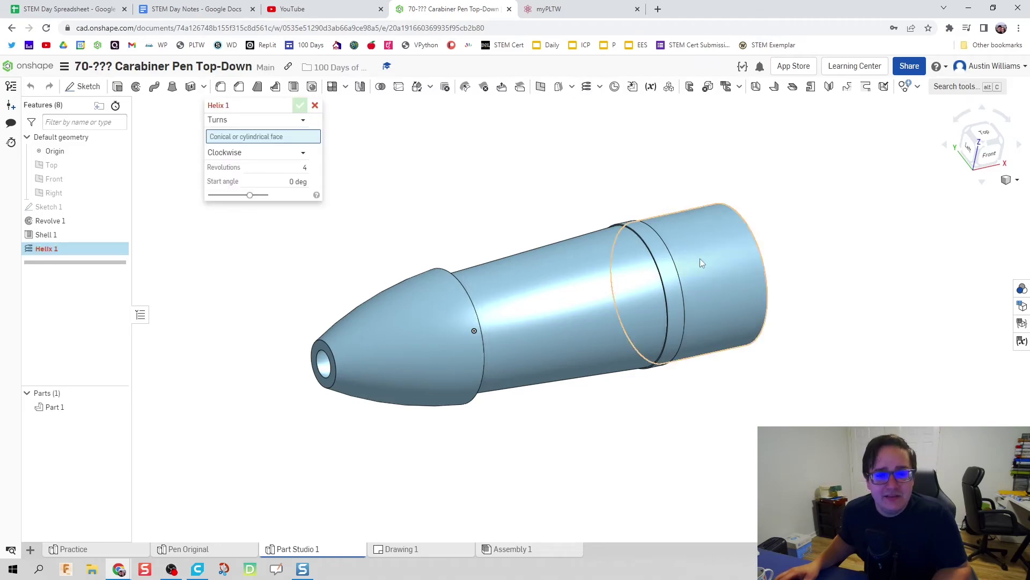
{"action": "key", "text": "Left"}
{"action": "key", "text": "Left"}
{"action": "key", "text": "Left"}
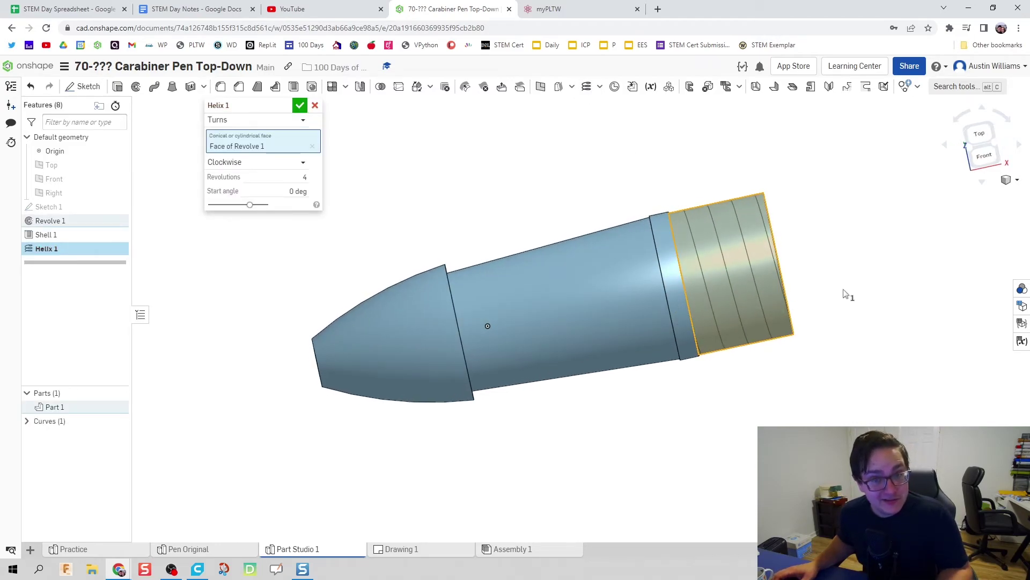
{"action": "scroll", "coordinate": [684, 309], "scroll_direction": "up", "scroll_amount": 3}
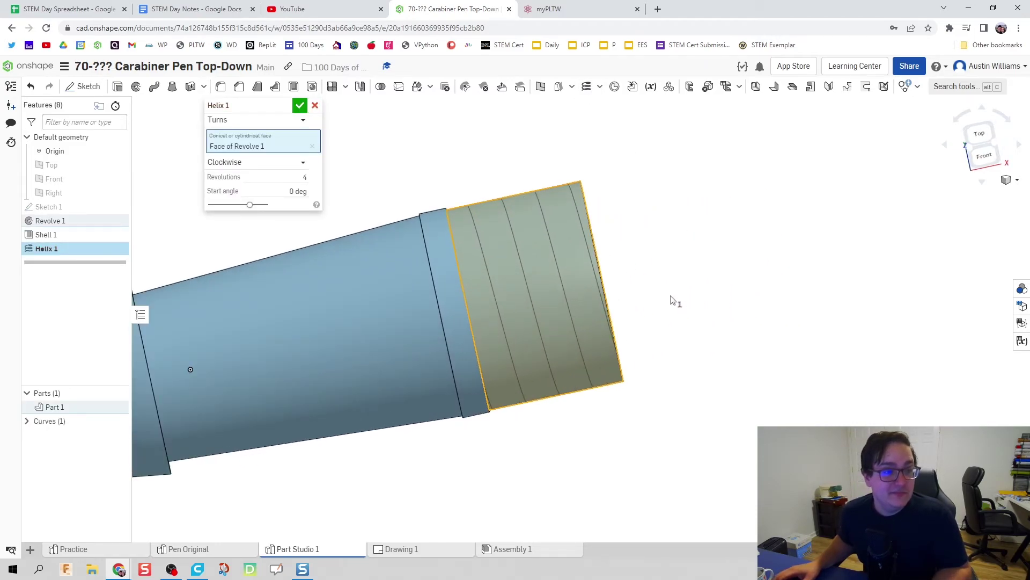
{"action": "left_click", "coordinate": [260, 122]}
{"action": "left_click", "coordinate": [277, 152]}
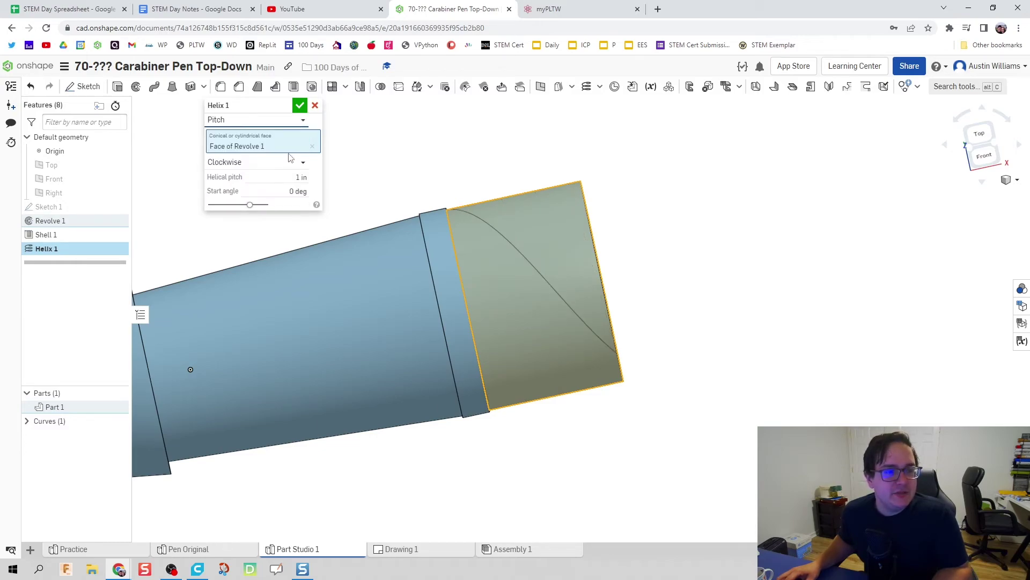
{"action": "left_click", "coordinate": [288, 177]}
{"action": "type", "text": "1/"}
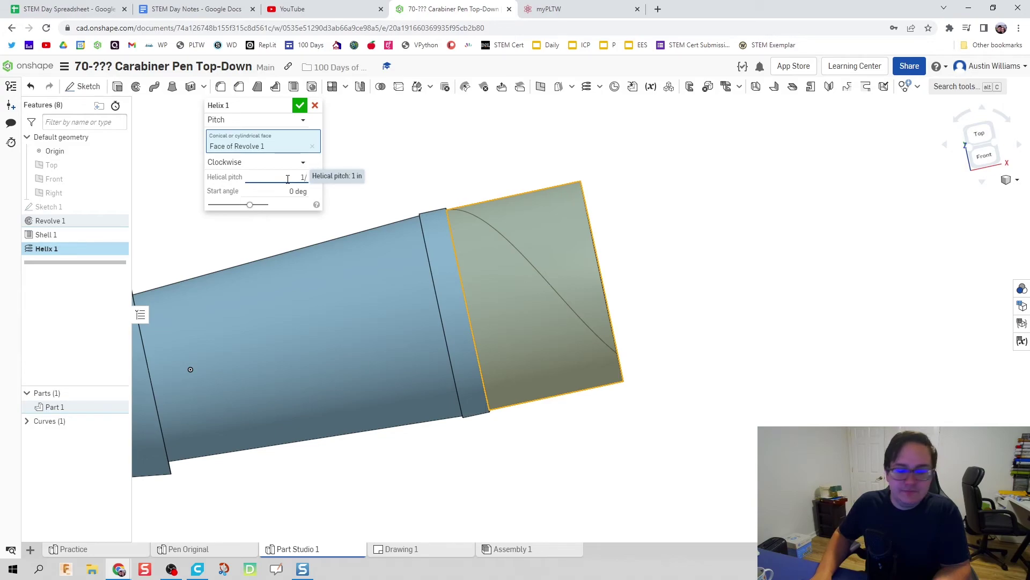
{"action": "type", "text": "20"}
{"action": "key", "text": "Return"}
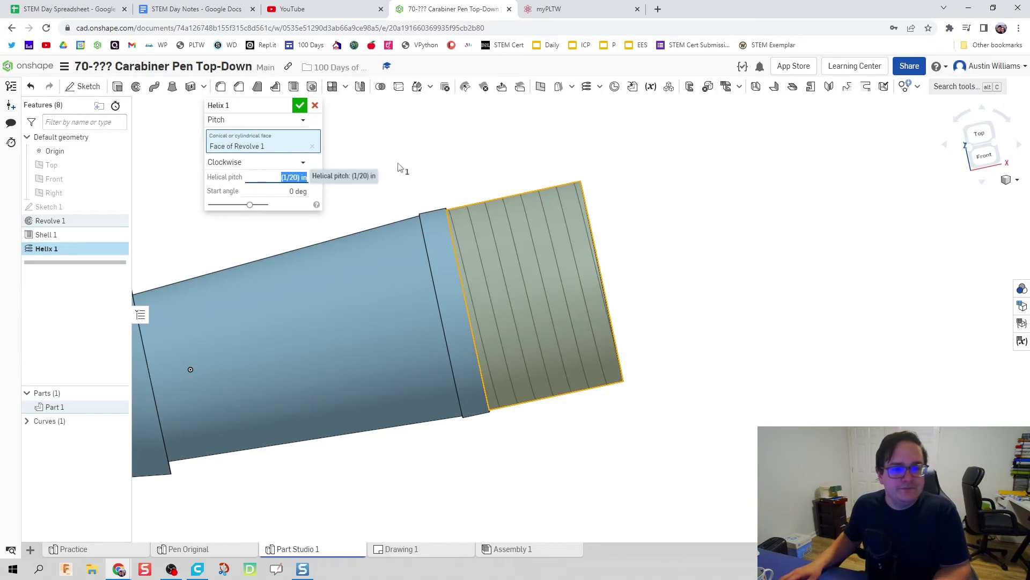
{"action": "left_click", "coordinate": [300, 106]}
{"action": "right_click_drag", "start_coordinate": [352, 161], "coordinate": [580, 390]}
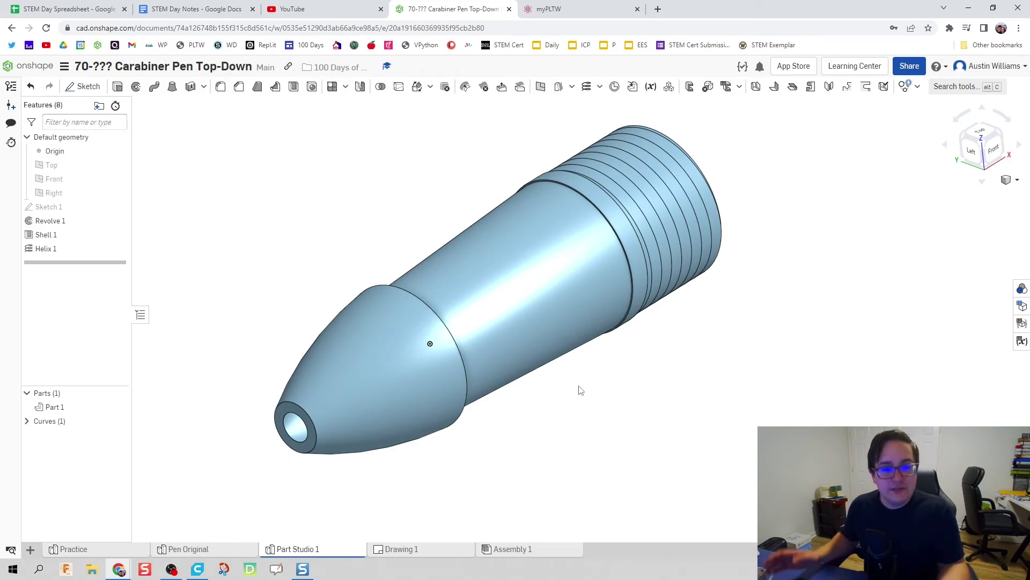